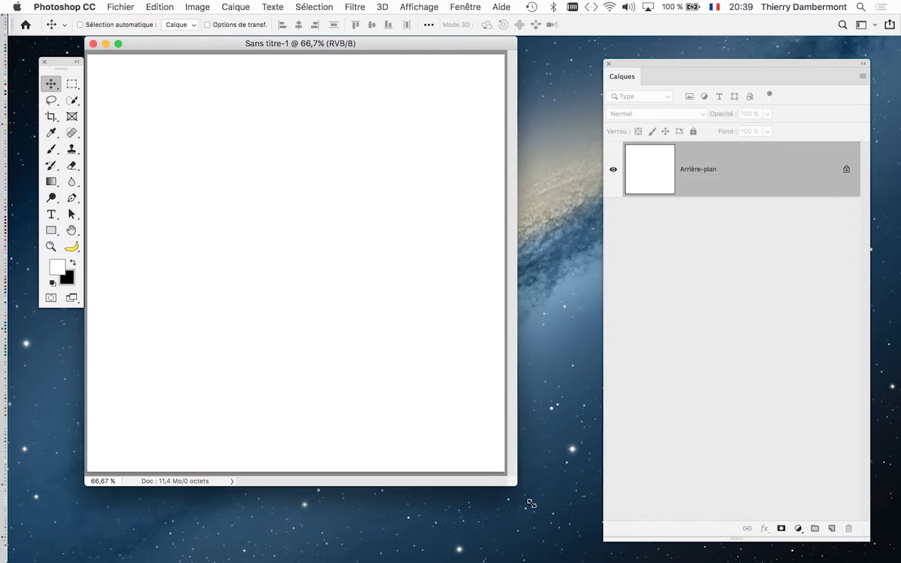
# Shorten the layers panel and reposition it together with the document window so the two sit side by side.
pyautogui.moveTo(630, 65); pyautogui.dragTo(593, 47)
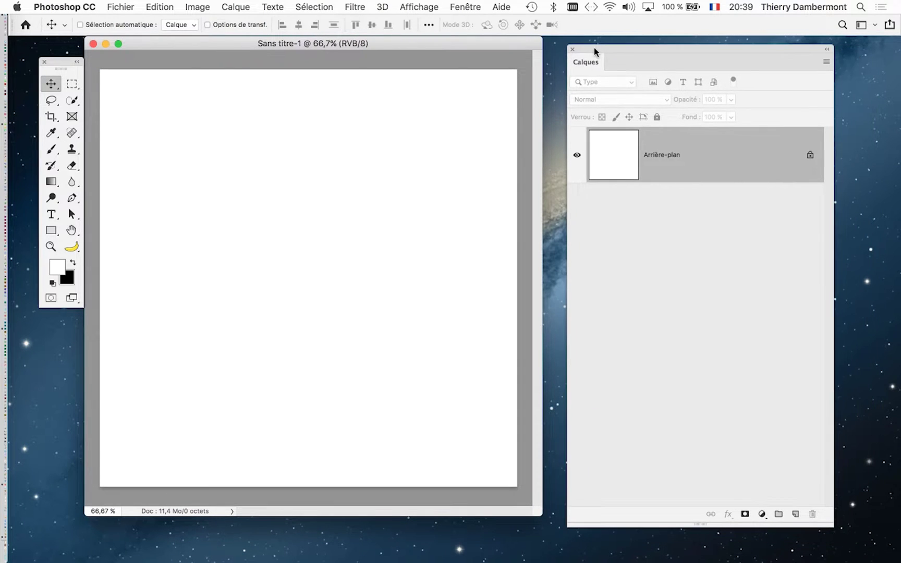
pyautogui.moveTo(829, 525); pyautogui.dragTo(831, 323)
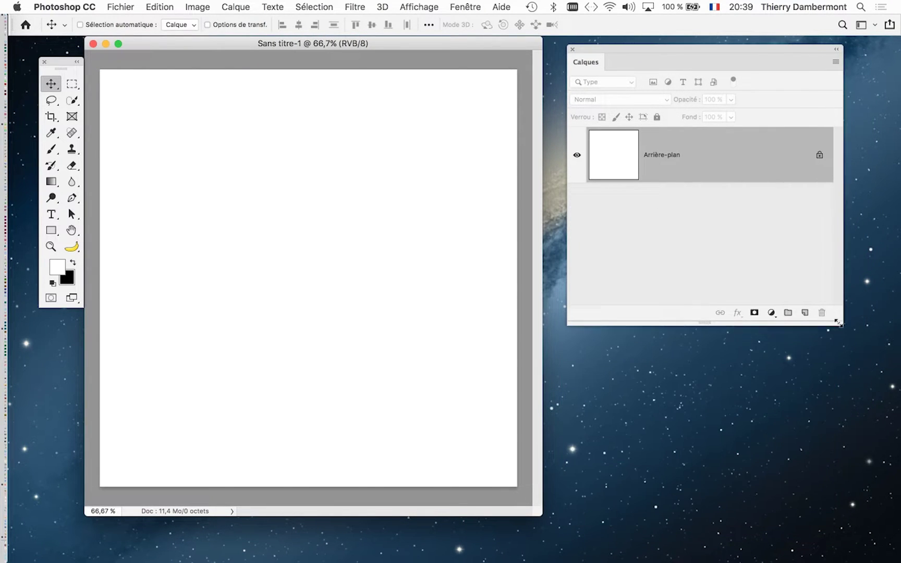
pyautogui.moveTo(641, 52); pyautogui.dragTo(650, 94)
pyautogui.moveTo(505, 46); pyautogui.dragTo(509, 61)
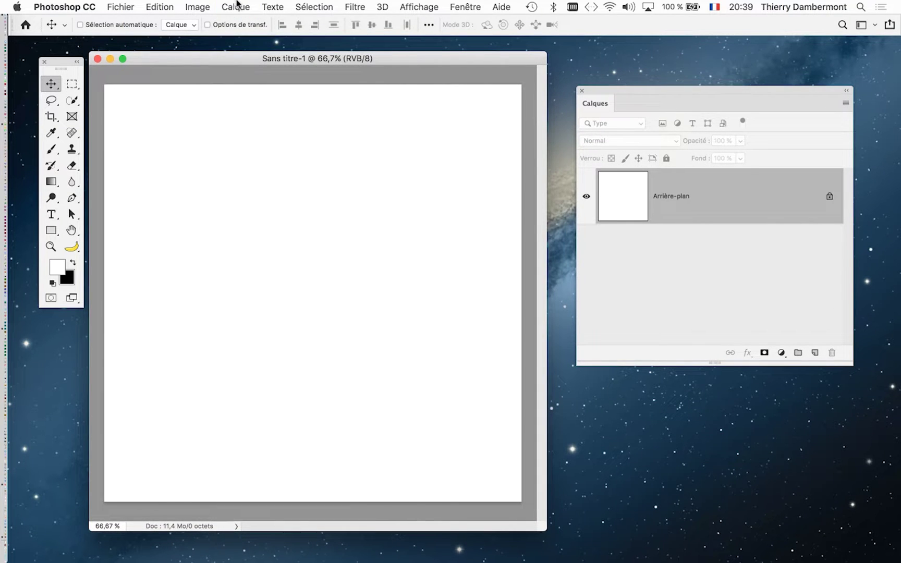
# Create a pattern fill layer (Motif) named Motif 1 in Normal mode at 100 % opacity.
pyautogui.click(236, 7)
pyautogui.moveTo(280, 163)
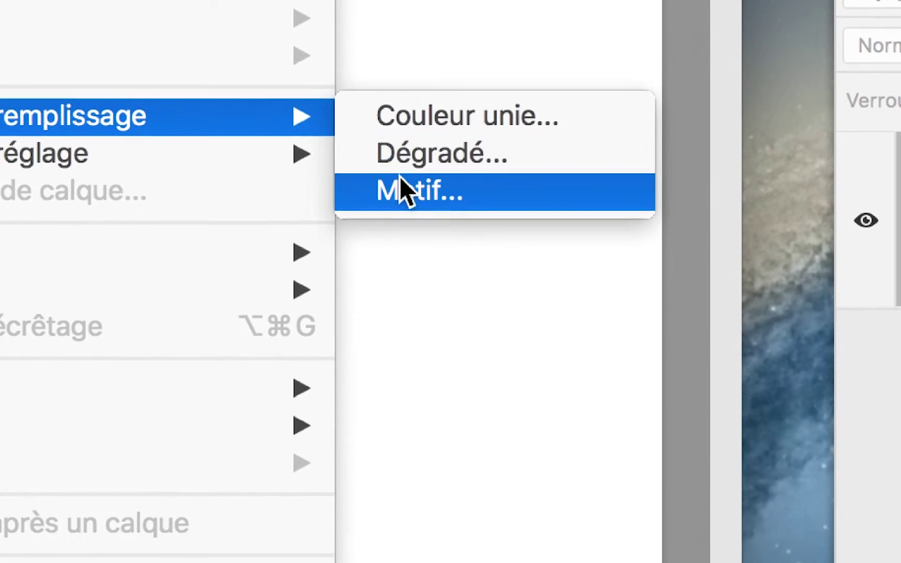
pyautogui.click(401, 196)
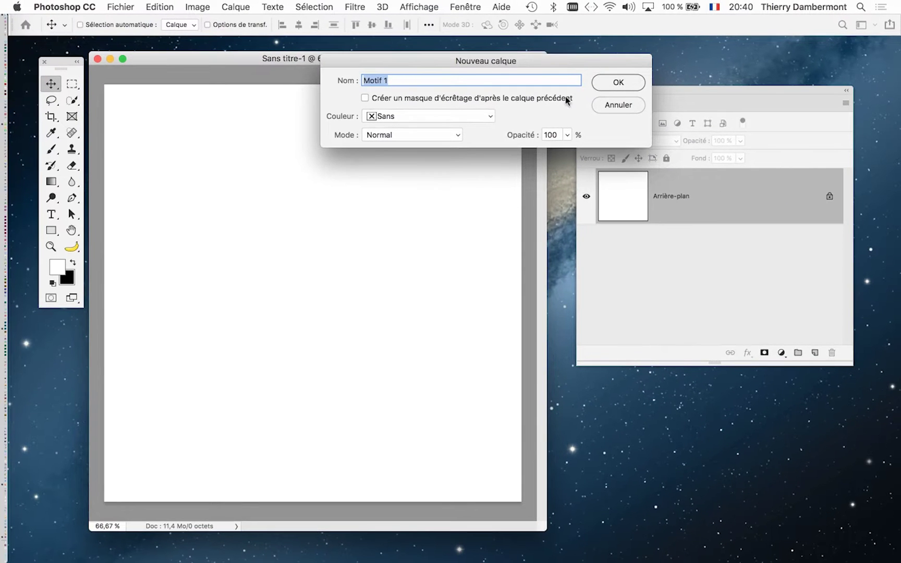
pyautogui.click(619, 82)
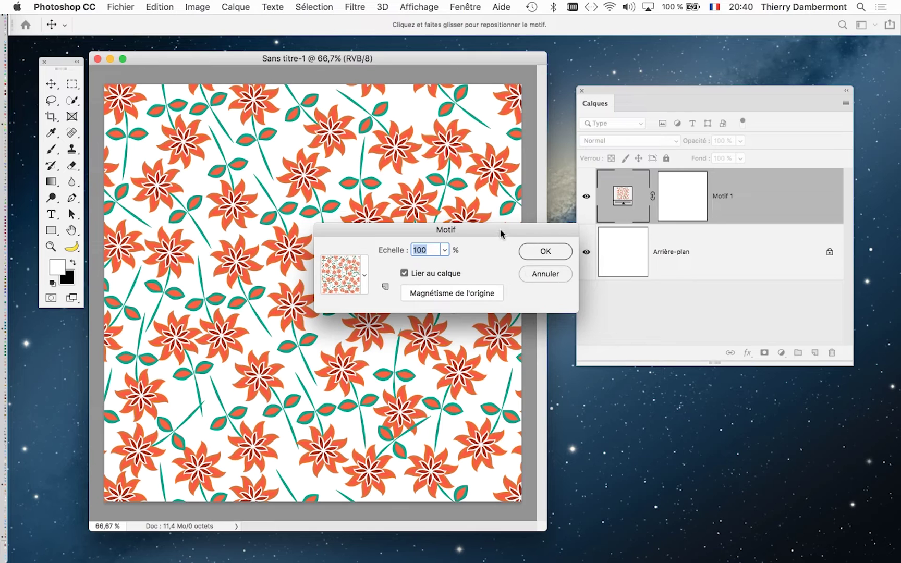
# Look through the available patterns for the fill layer and keep the orange flower pattern.
pyautogui.moveTo(309, 265); pyautogui.dragTo(511, 47)
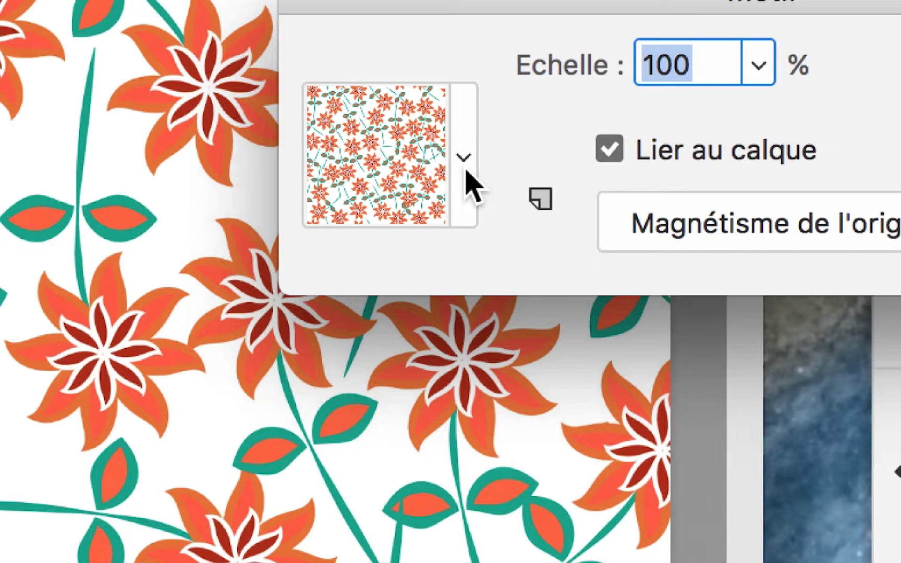
pyautogui.click(466, 171)
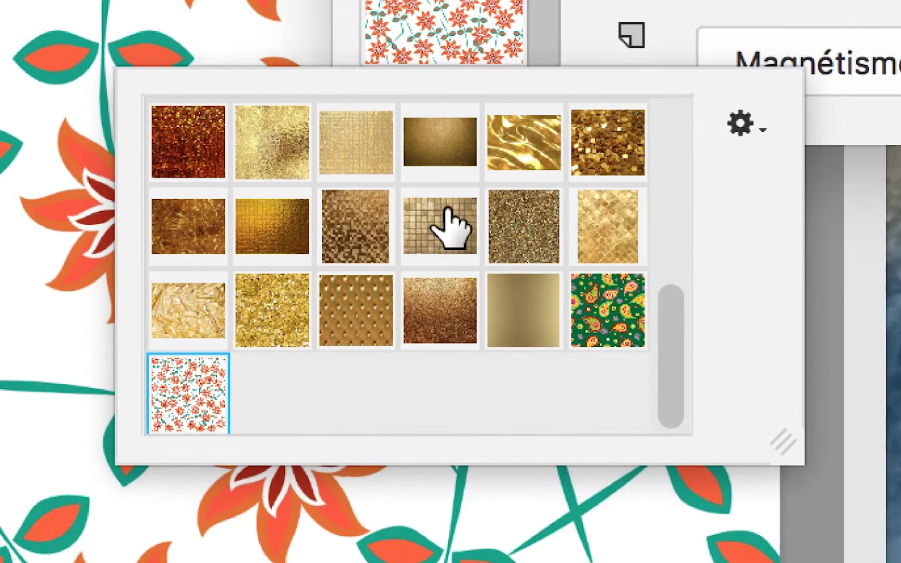
pyautogui.scroll(1, 380, 352)
pyautogui.scroll(2, 450, 225)
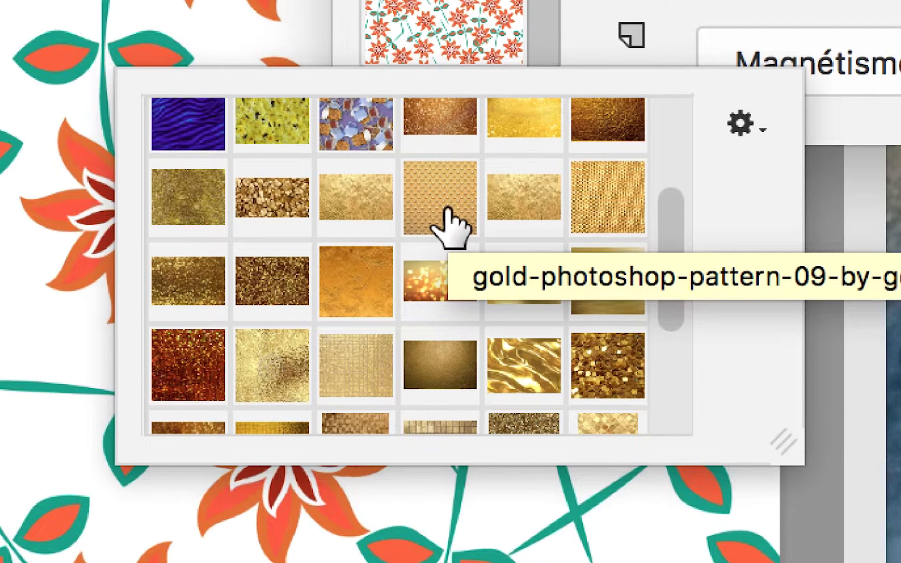
pyautogui.scroll(-3, 450, 222)
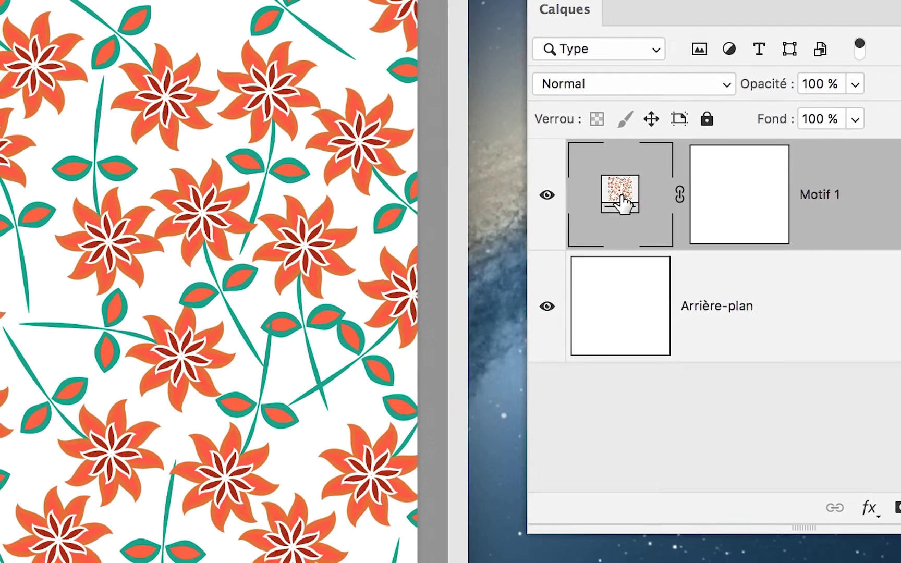
# Try the Motif 1 pattern at 20 % scale and set it to 35 %.
pyautogui.doubleClick(623, 196)
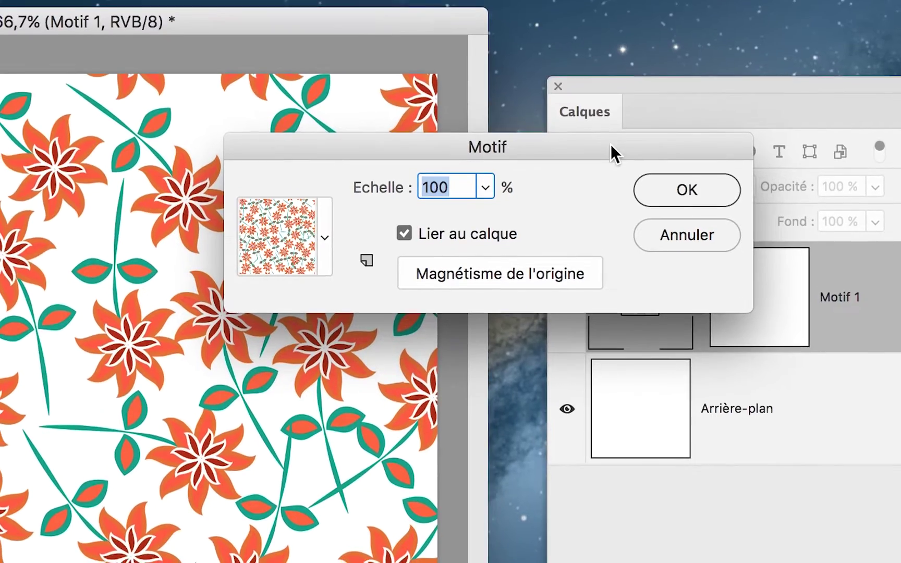
pyautogui.moveTo(590, 41); pyautogui.dragTo(369, 101)
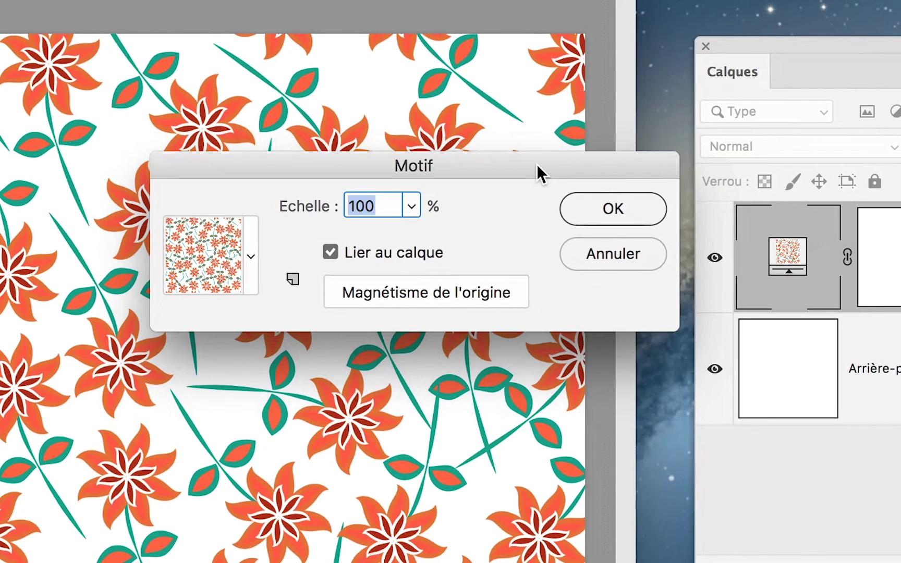
pyautogui.write('20')
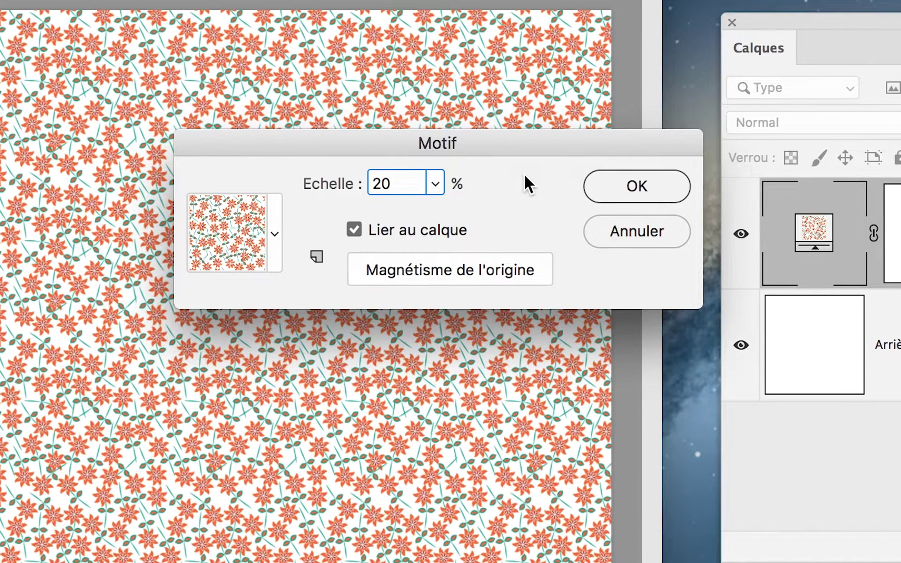
pyautogui.press('BackSpace')
pyautogui.press('BackSpace')
pyautogui.write('35')
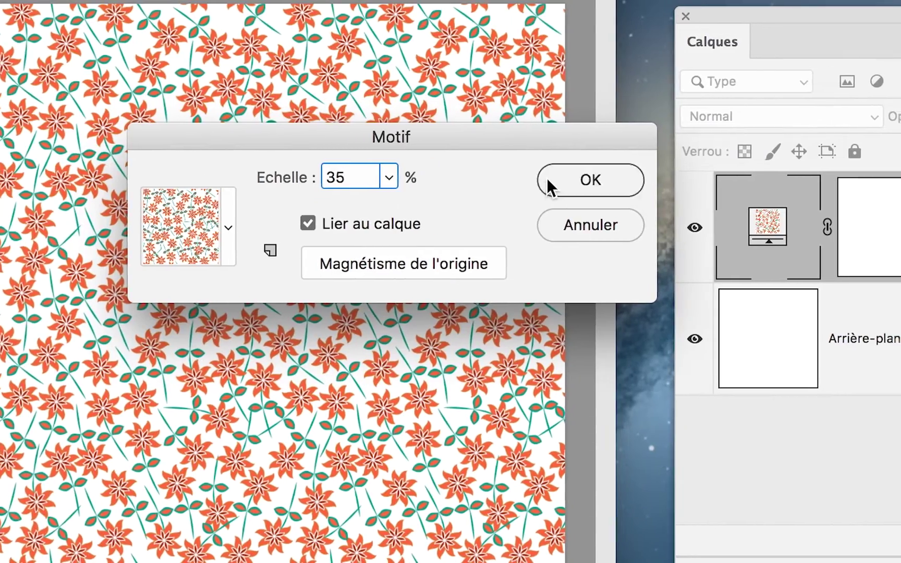
pyautogui.click(545, 176)
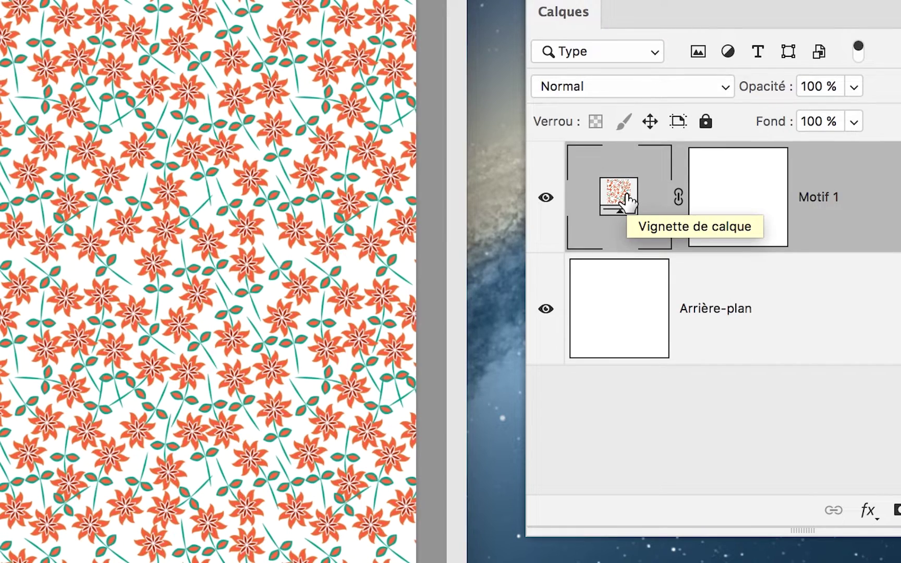
# Reopen the Motif 1 fill settings and preview the pattern at scales of 50 %, 27 % and 26 %.
pyautogui.doubleClick(626, 197)
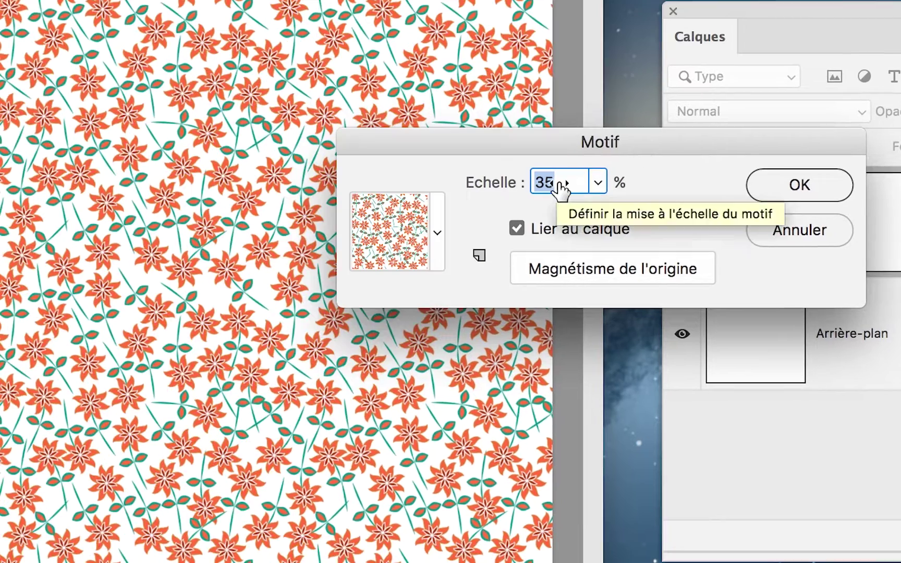
pyautogui.press('Up')
pyautogui.press('Up')
pyautogui.press('Up')
pyautogui.press('Up')
pyautogui.press('Up')
pyautogui.press('Up')
pyautogui.press('Up')
pyautogui.press('Up')
pyautogui.press('Up')
pyautogui.press('Up')
pyautogui.press('Up')
pyautogui.press('Up')
pyautogui.press('Up')
pyautogui.press('Up')
pyautogui.press('Up')
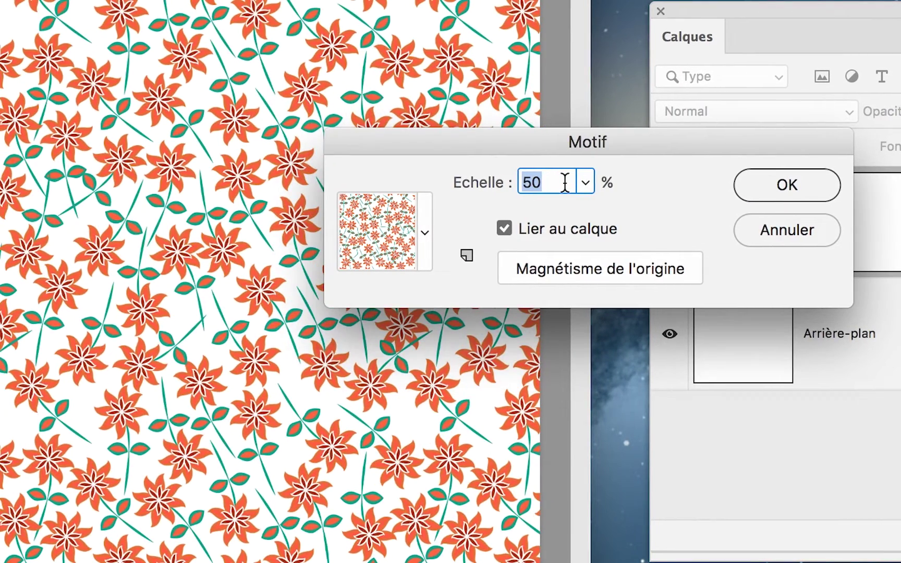
pyautogui.write('27')
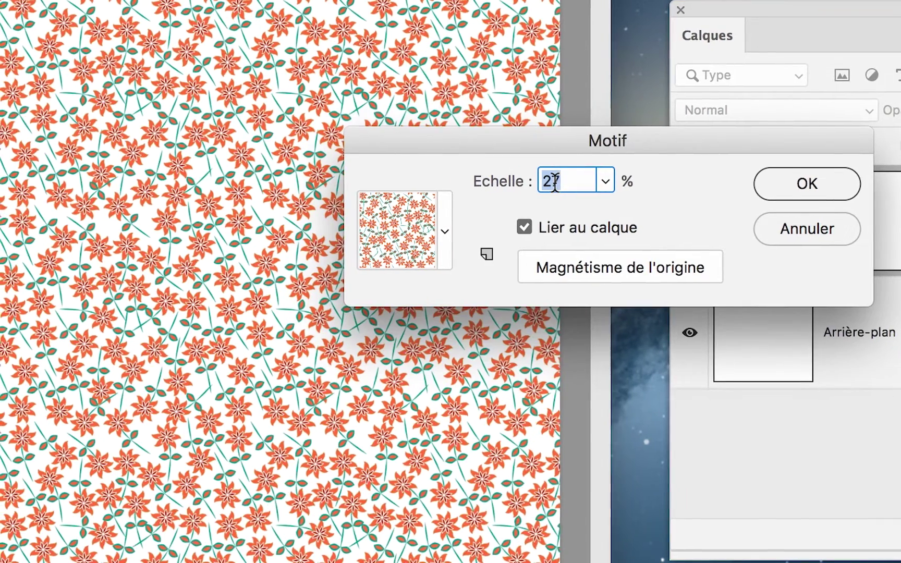
pyautogui.press('Down')
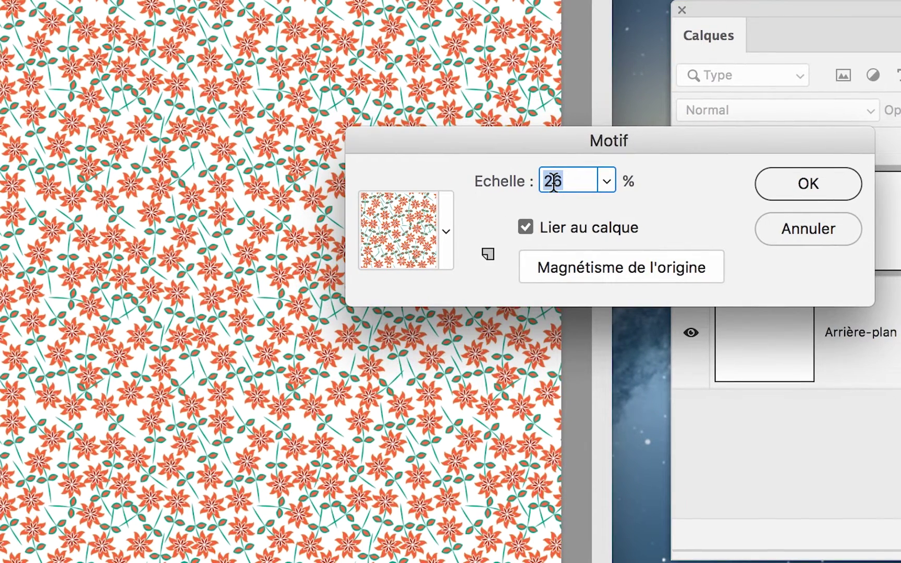
# Lower the Motif 1 pattern scale from 48 % to 36 % and apply it.
pyautogui.write('48')
pyautogui.press('Down')
pyautogui.press('Down')
pyautogui.press('Down')
pyautogui.press('Down')
pyautogui.press('Down')
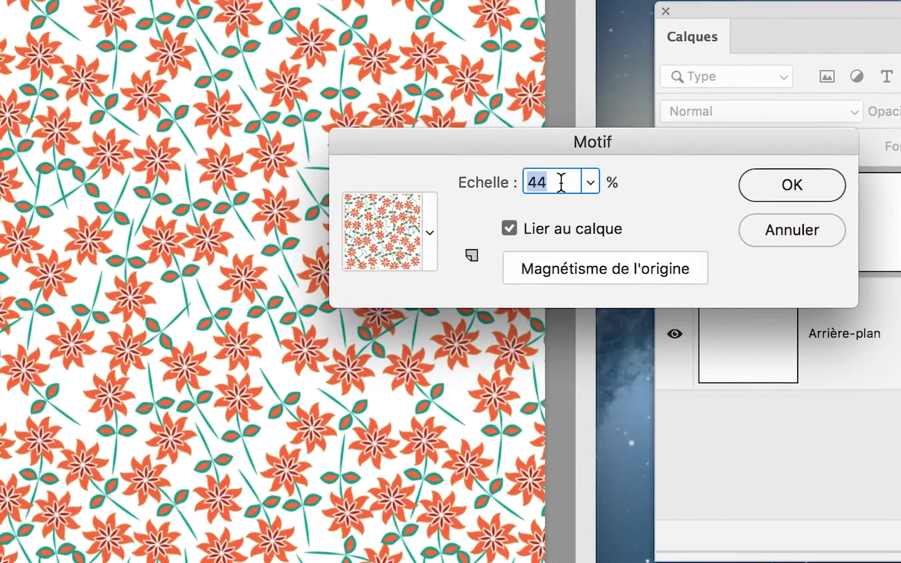
pyautogui.press('Down')
pyautogui.press('Down')
pyautogui.press('Down')
pyautogui.press('Down')
pyautogui.press('Down')
pyautogui.press('Down')
pyautogui.press('Down')
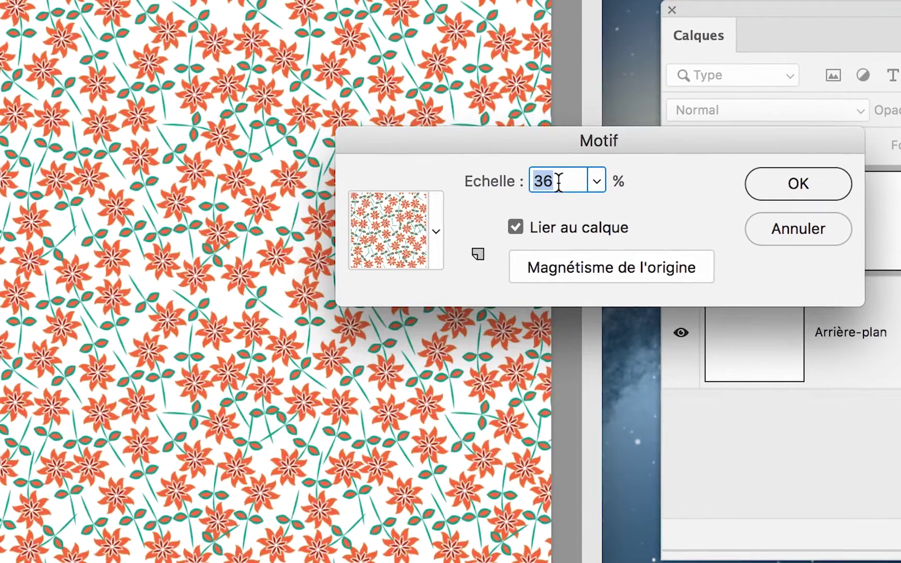
pyautogui.press('alt+super+8')
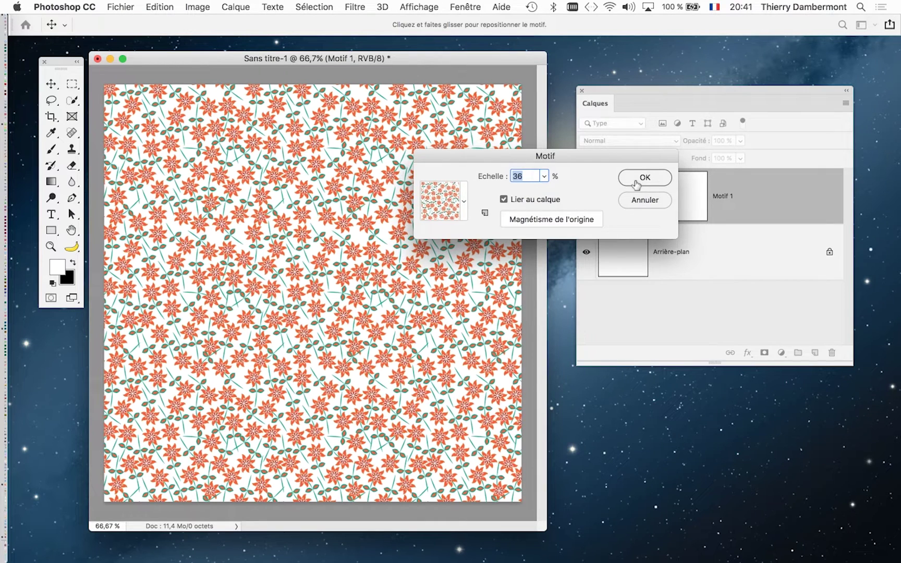
pyautogui.click(636, 178)
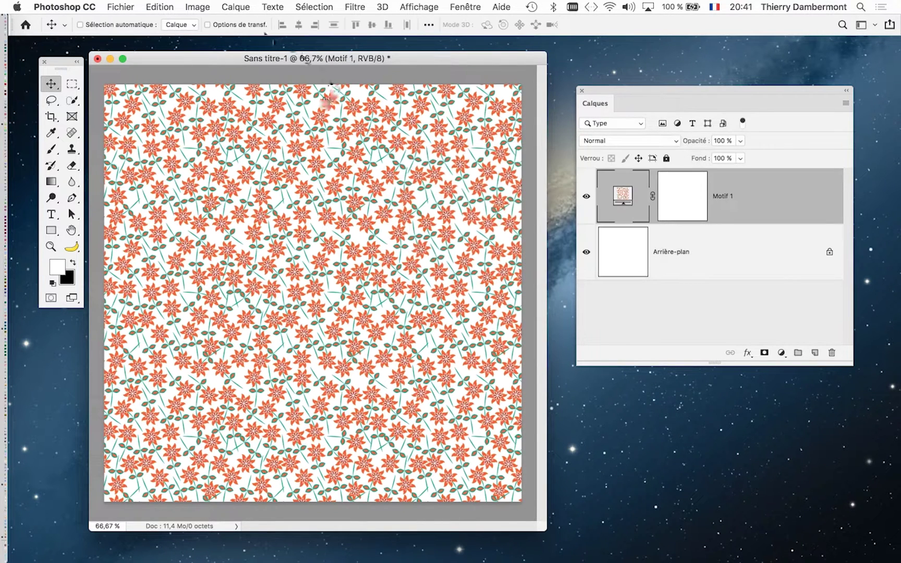
# Move the layers panel closer to the document and flatten the image into a single background layer.
pyautogui.click(240, 7)
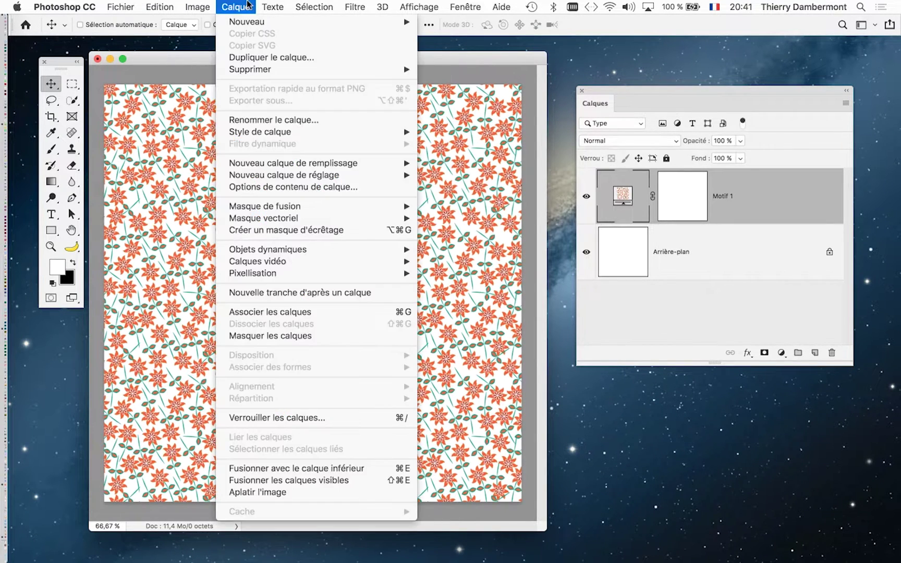
pyautogui.moveTo(621, 89); pyautogui.dragTo(603, 71)
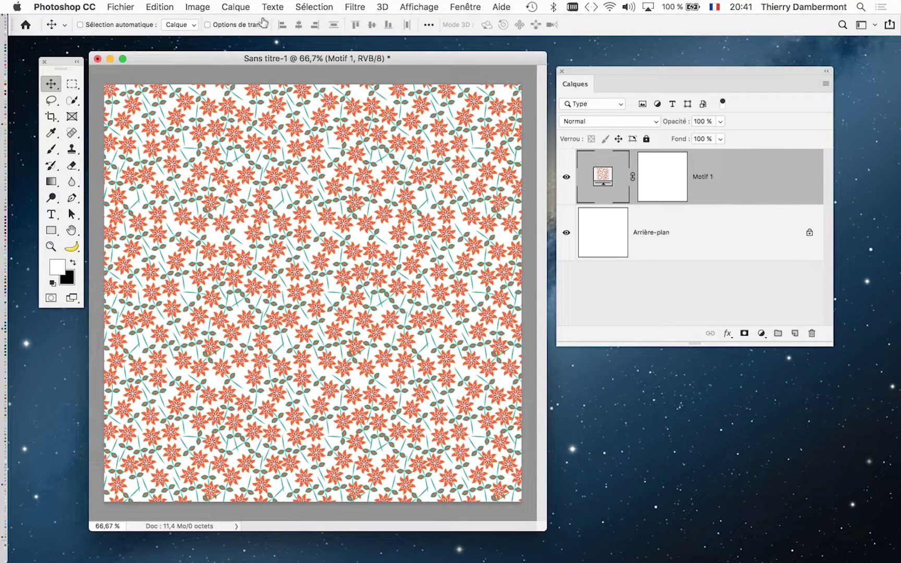
pyautogui.click(236, 7)
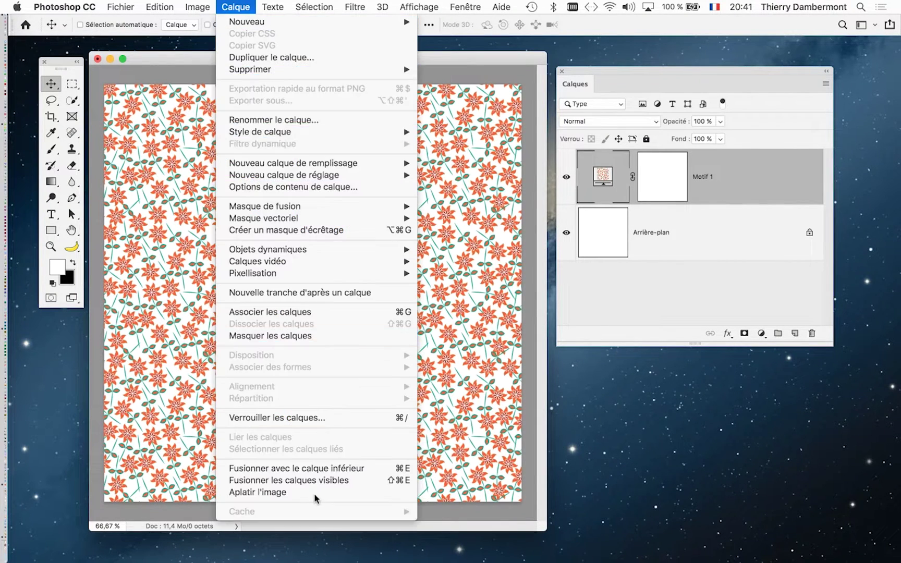
pyautogui.click(316, 493)
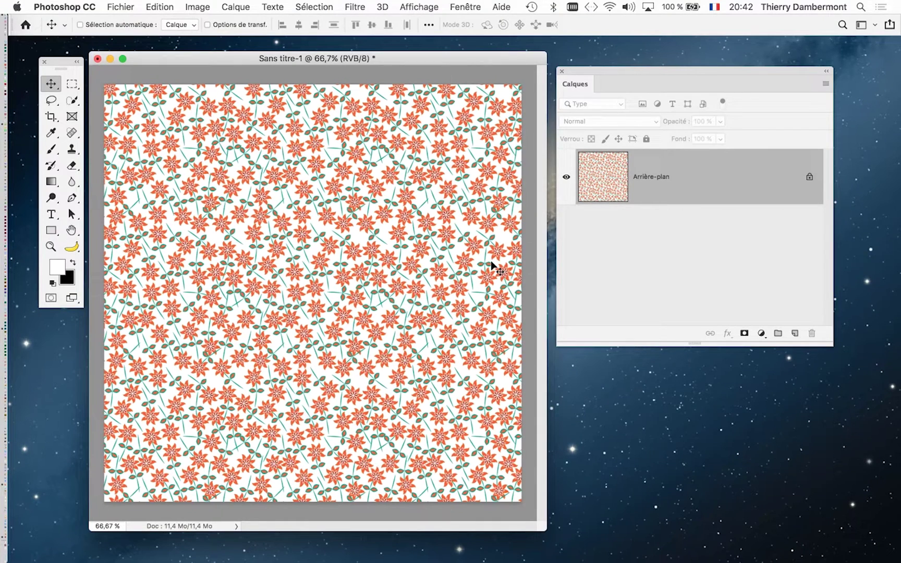
# Run the action "effet pochoir version 1" from the "effet pochoir" set on the flattened image and close the actions list.
pyautogui.click(475, 95)
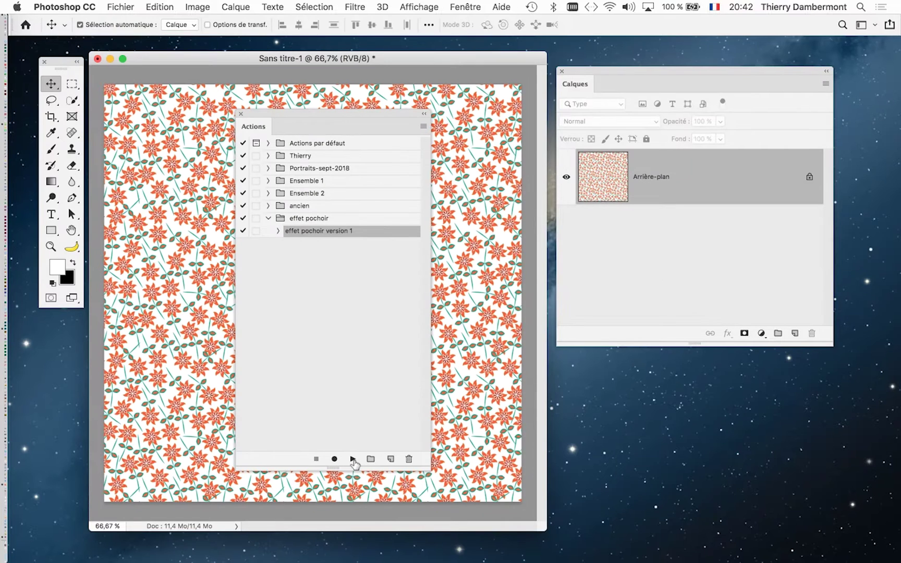
pyautogui.click(353, 459)
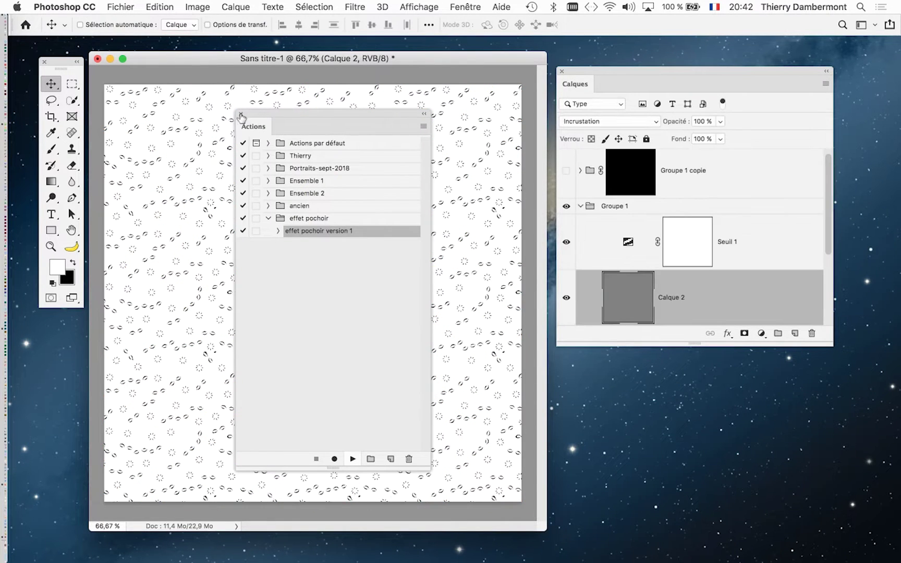
pyautogui.hotkey('alt', 'F9')
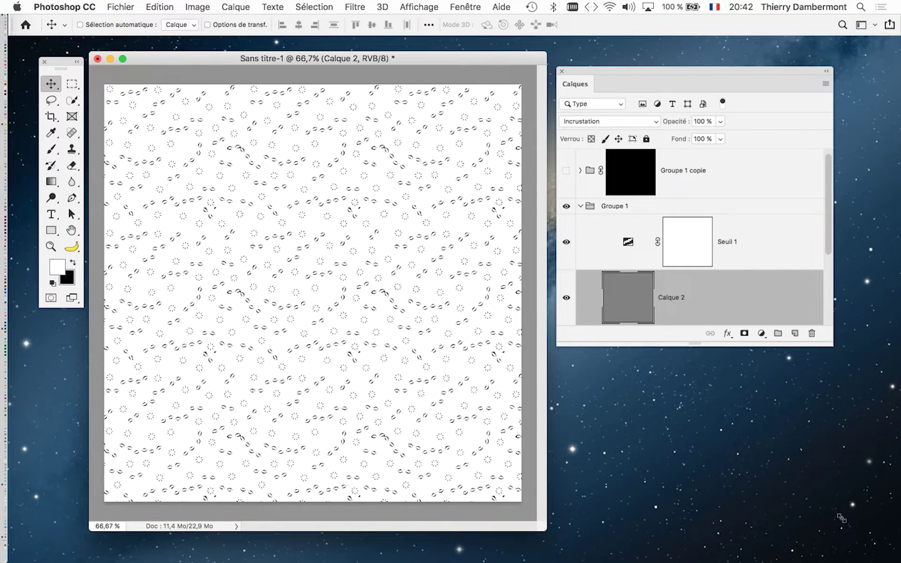
# Set the threshold level of the Seuil 1 adjustment layer in Groupe 1 to 165.
pyautogui.click(628, 253)
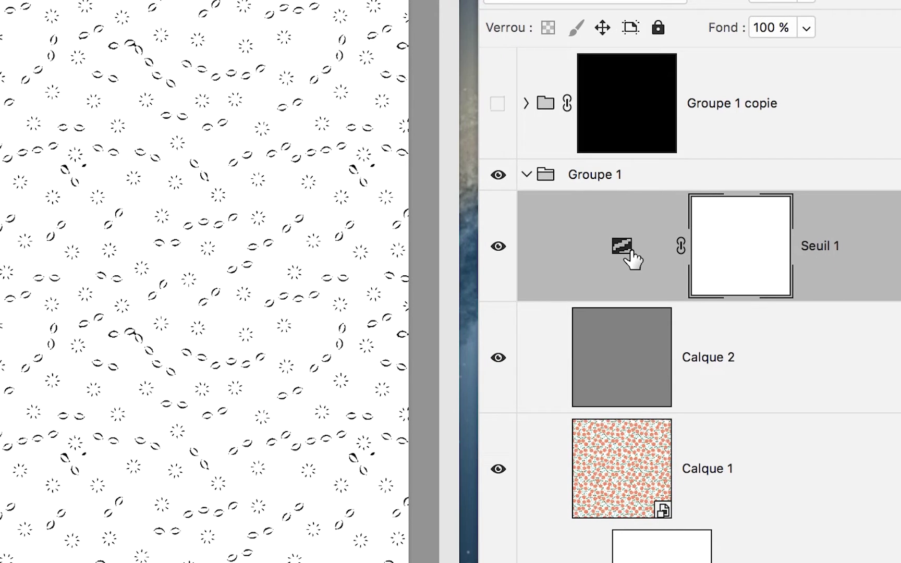
pyautogui.click(630, 251)
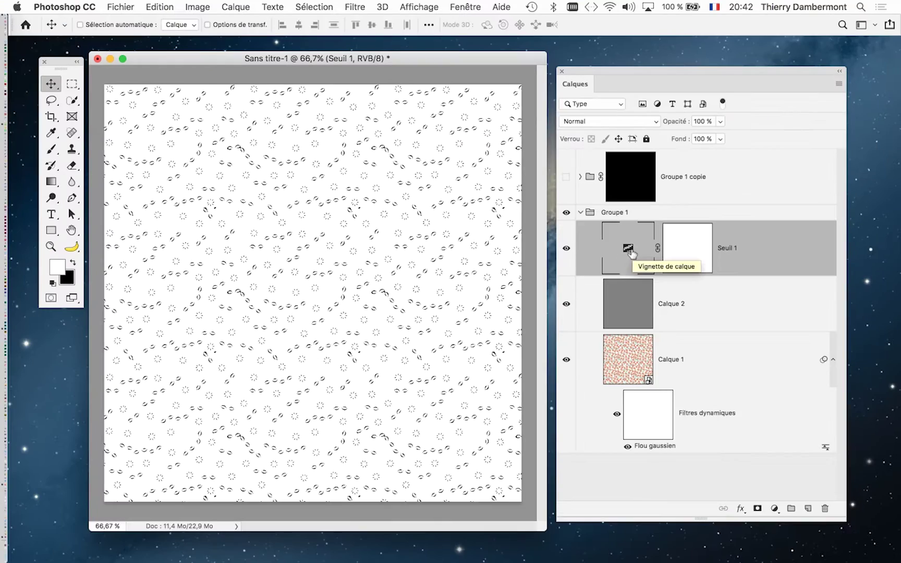
pyautogui.doubleClick(628, 251)
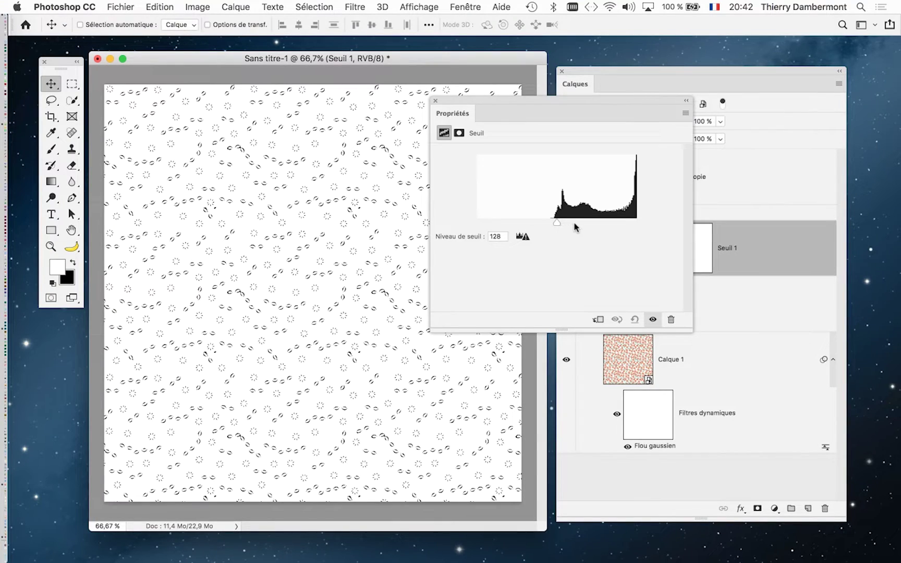
pyautogui.moveTo(577, 226)
pyautogui.mouseDown()
pyautogui.moveTo(599, 225)
pyautogui.moveTo(580, 226)
pyautogui.moveTo(591, 224)
pyautogui.mouseUp()
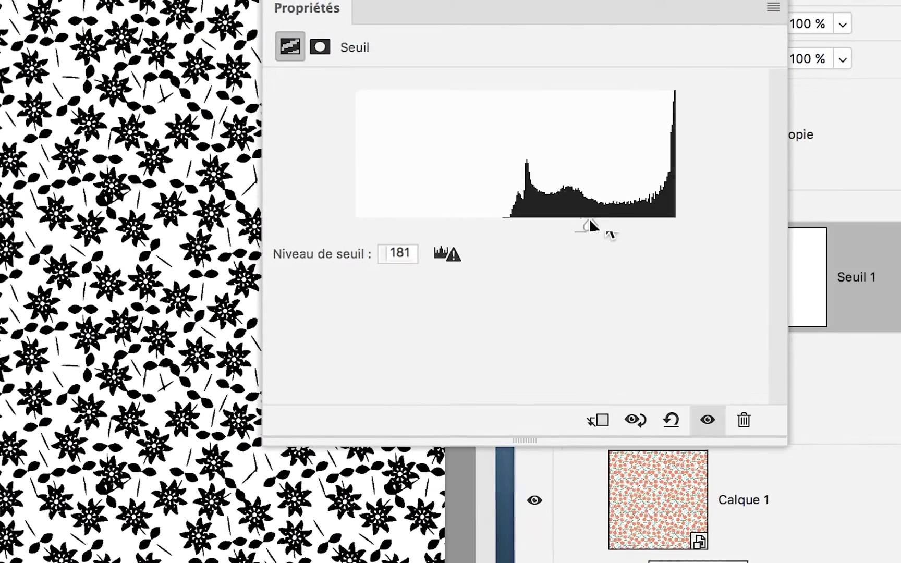
pyautogui.moveTo(588, 225)
pyautogui.mouseDown()
pyautogui.moveTo(641, 226)
pyautogui.moveTo(583, 219)
pyautogui.mouseUp()
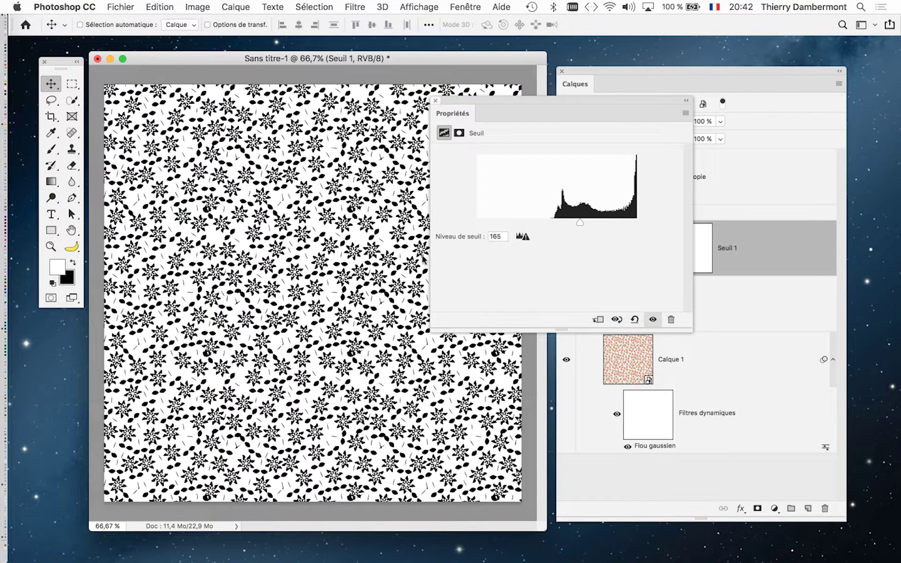
# Collapse Groupe 1, add an inverted gradient map adjustment layer above it, and open its gradient for editing.
pyautogui.click(436, 100)
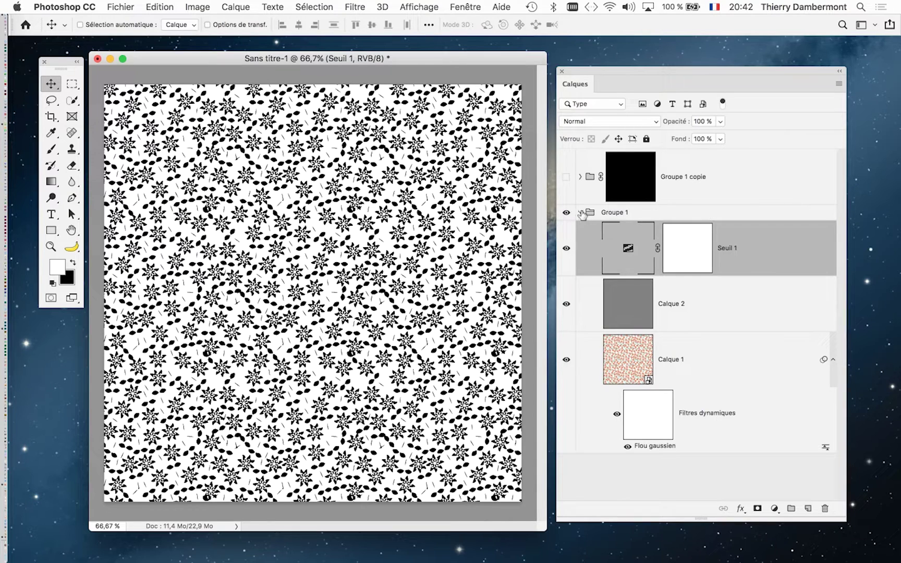
pyautogui.click(636, 216)
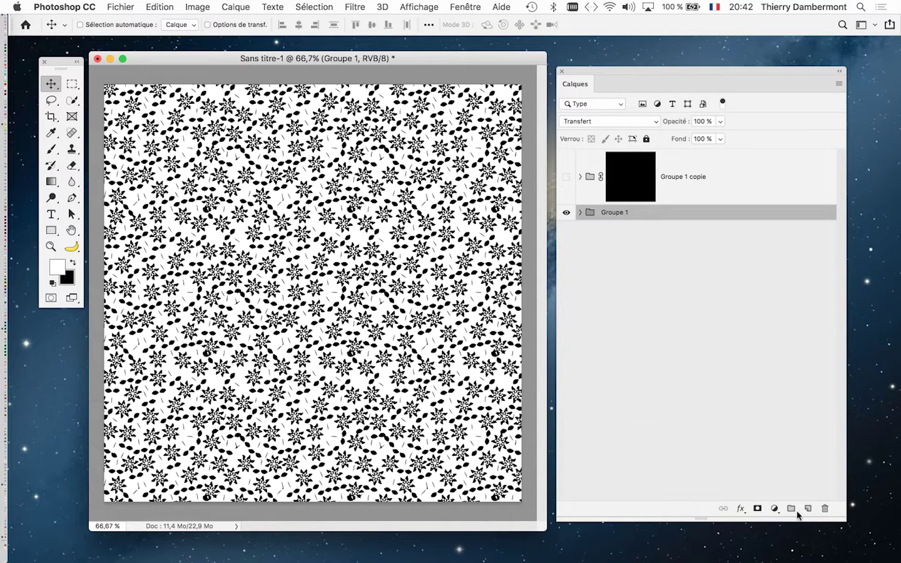
pyautogui.moveTo(844, 520); pyautogui.dragTo(823, 288)
pyautogui.click(754, 276)
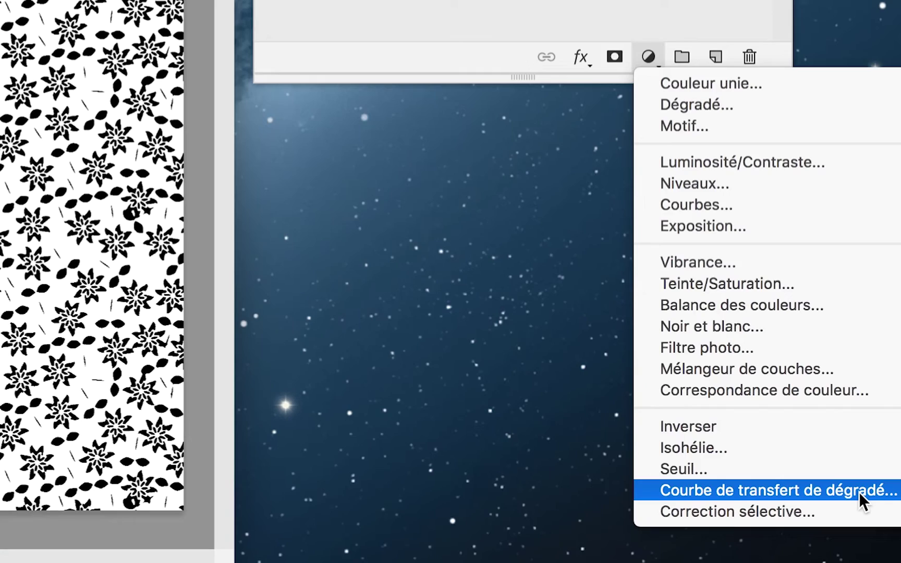
pyautogui.click(859, 493)
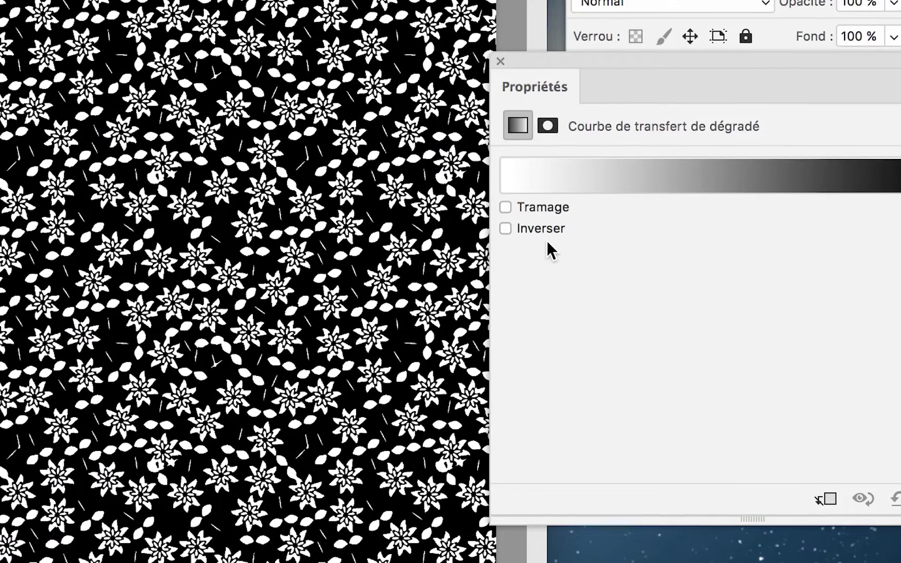
pyautogui.click(544, 234)
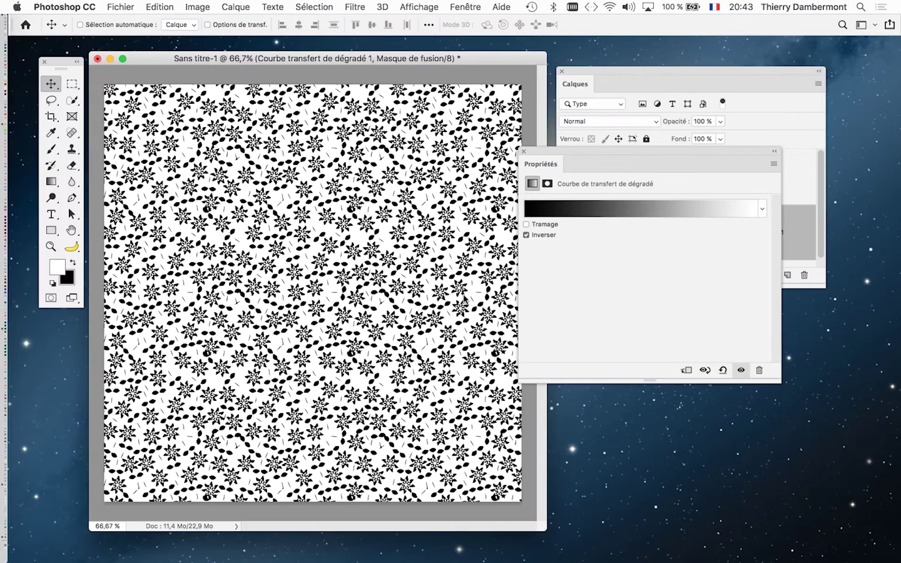
pyautogui.click(584, 209)
# Set the gradient's starting colour stop to red c73030.
pyautogui.doubleClick(467, 280)
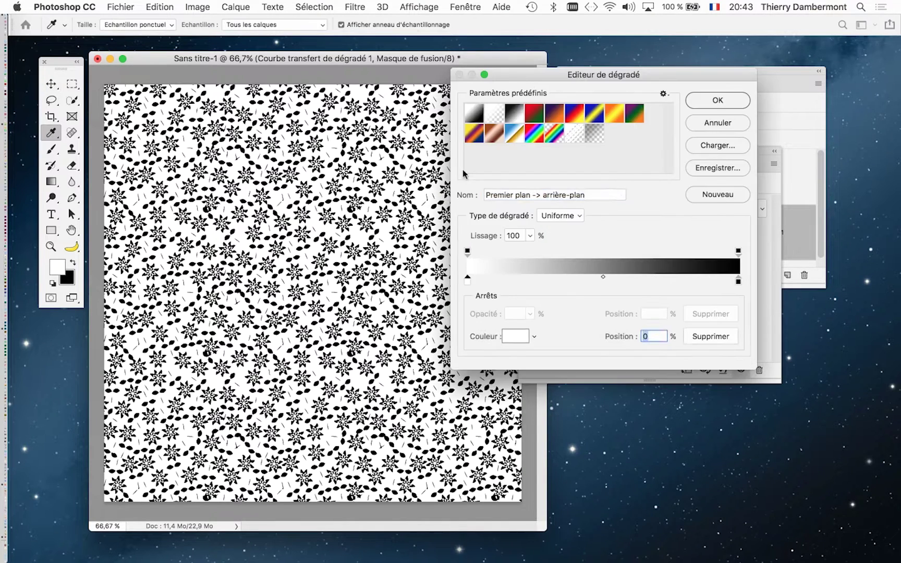
pyautogui.click(460, 143)
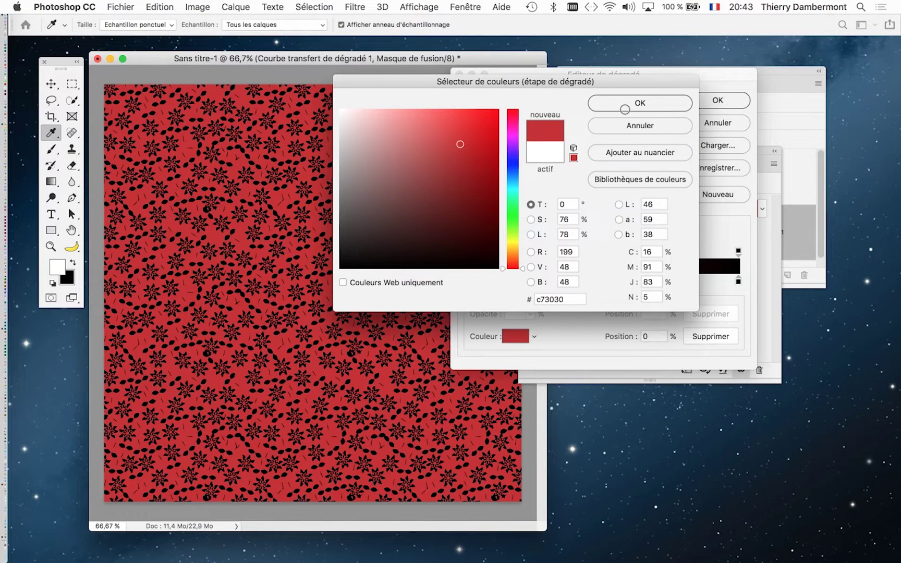
pyautogui.press('Return')
# Set the gradient's colour stop at position 100 % to a yellow-green with a hue of 64°.
pyautogui.click(738, 282)
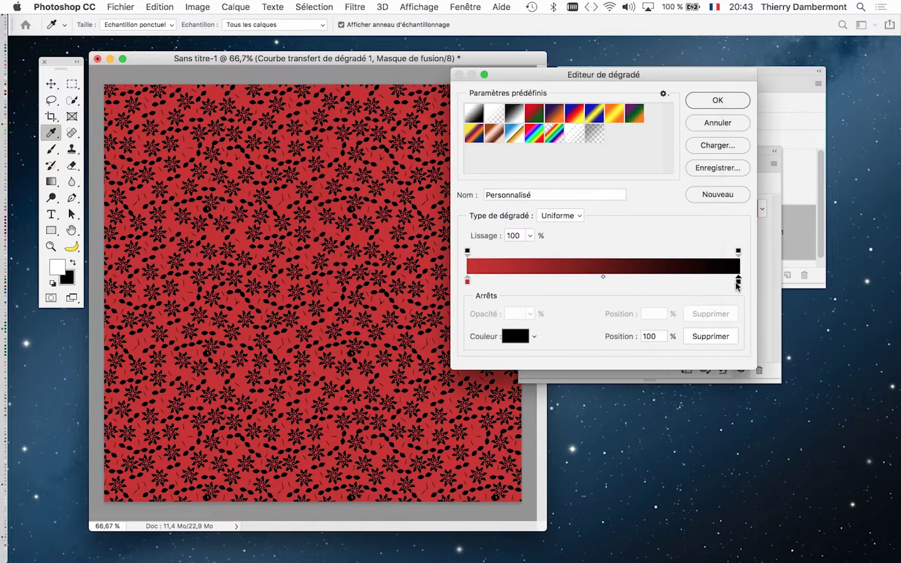
pyautogui.click(516, 336)
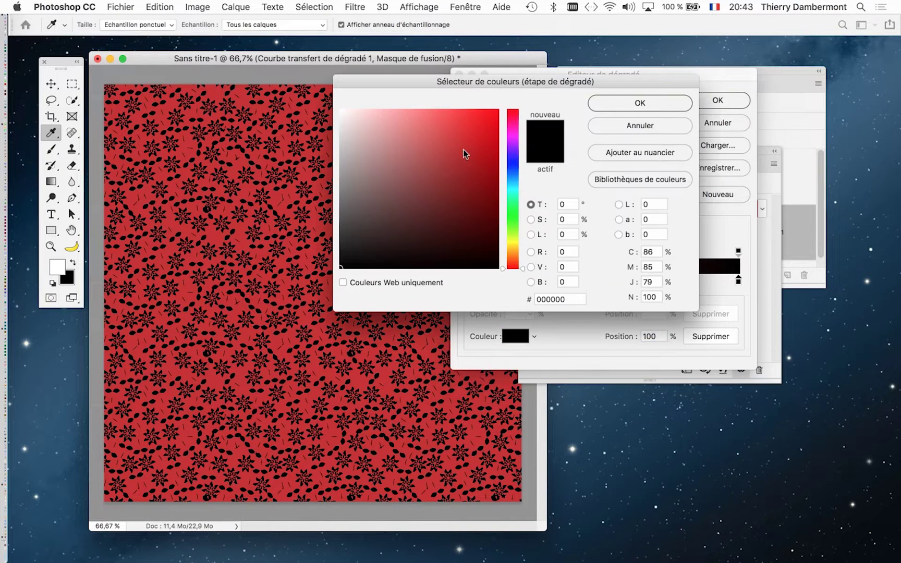
pyautogui.click(460, 142)
pyautogui.write('64')
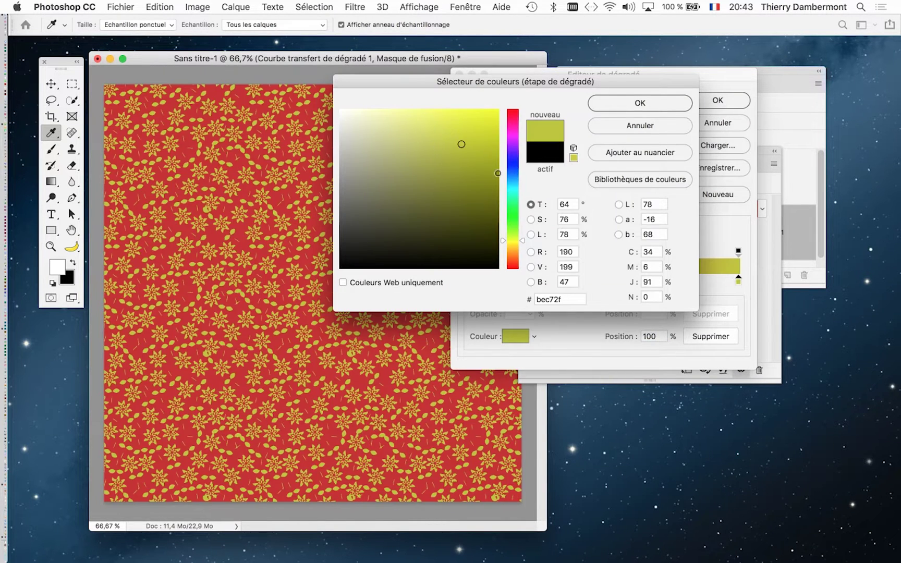
pyautogui.click(422, 115)
pyautogui.click(469, 147)
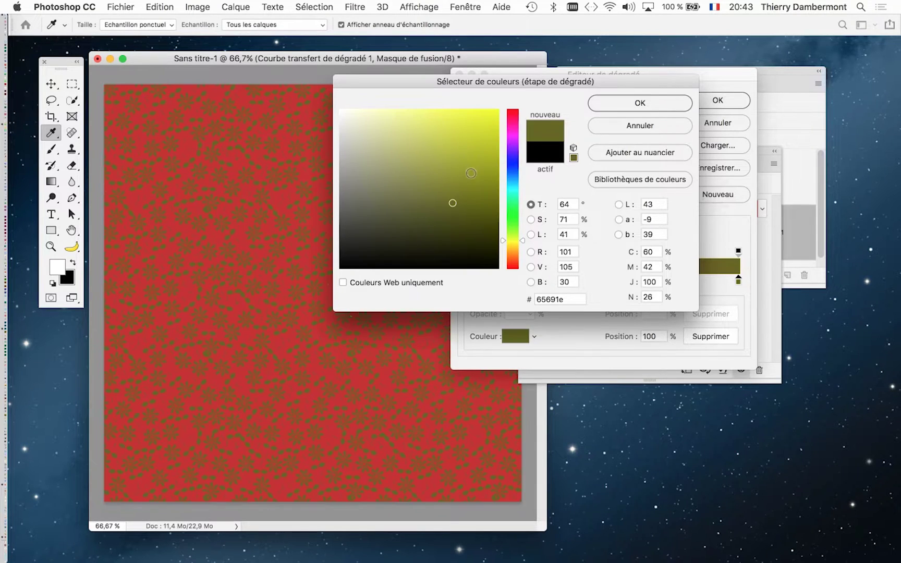
pyautogui.press('Return')
# Set the gradient's starting colour stop to blue 276db6, apply the gradient and close the adjustment's properties.
pyautogui.doubleClick(469, 280)
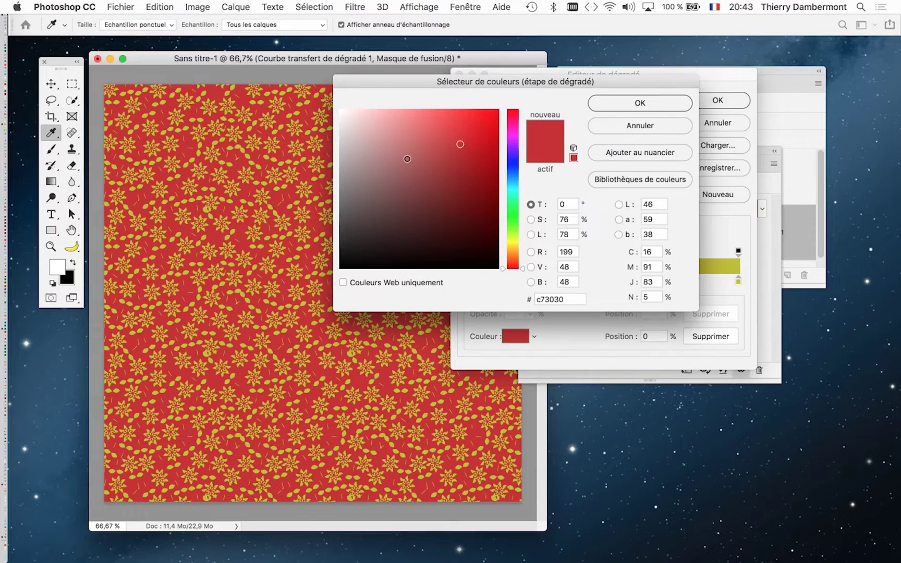
pyautogui.click(407, 158)
pyautogui.click(465, 155)
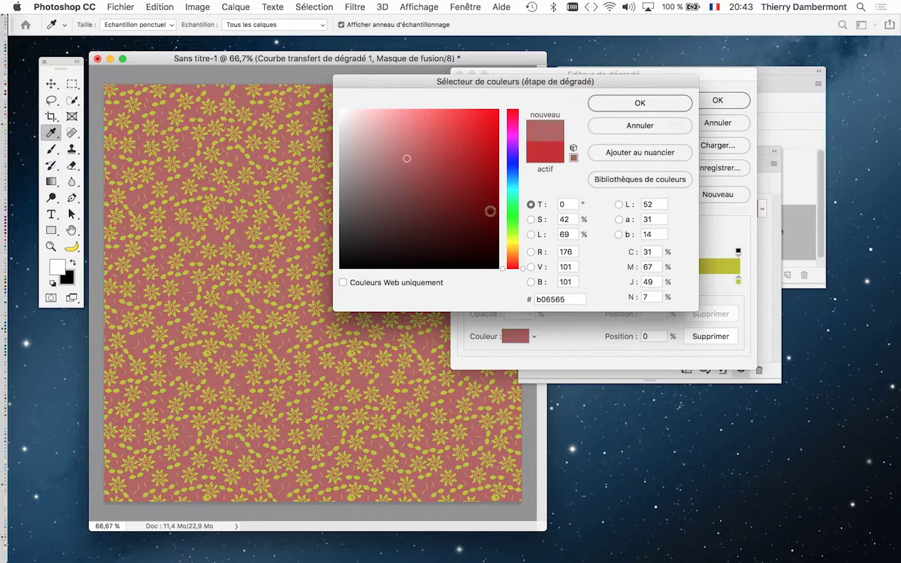
pyautogui.click(511, 176)
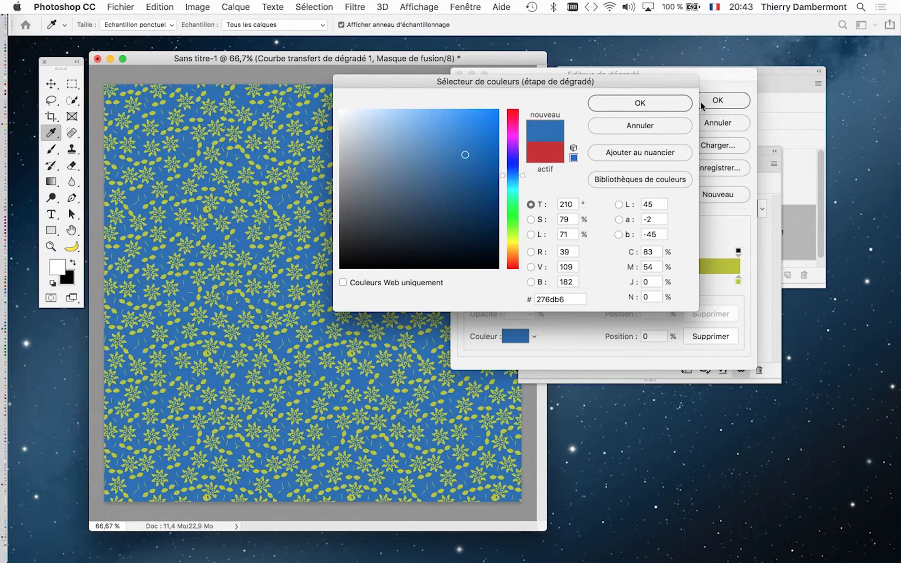
pyautogui.press('Return')
pyautogui.press('Return')
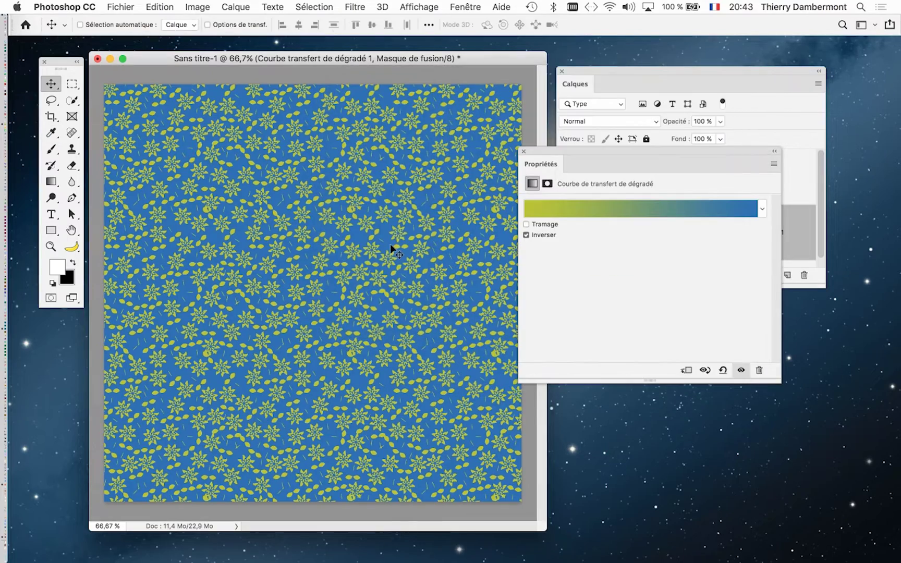
pyautogui.press('Escape')
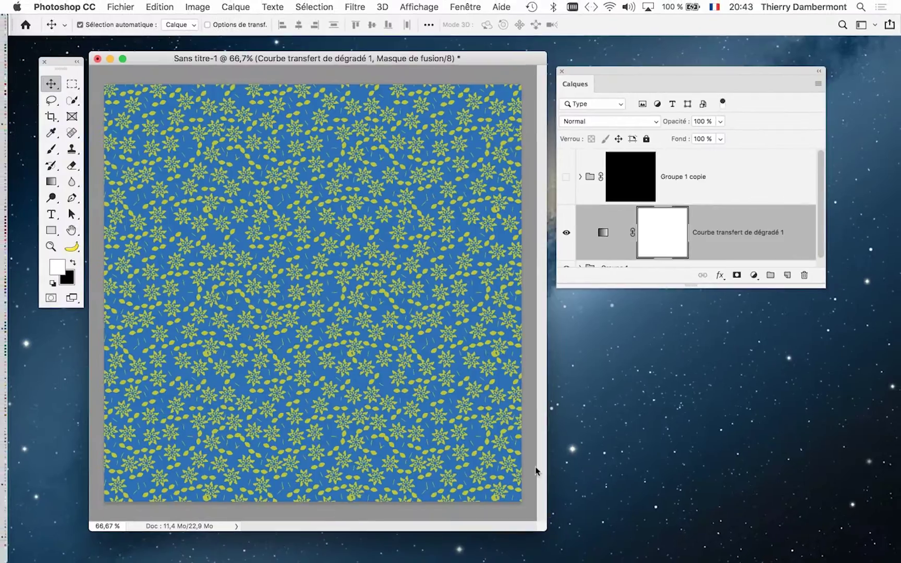
# Save the document as motif-03.psd in Photoshop format with maximum compatibility.
pyautogui.click(112, 6)
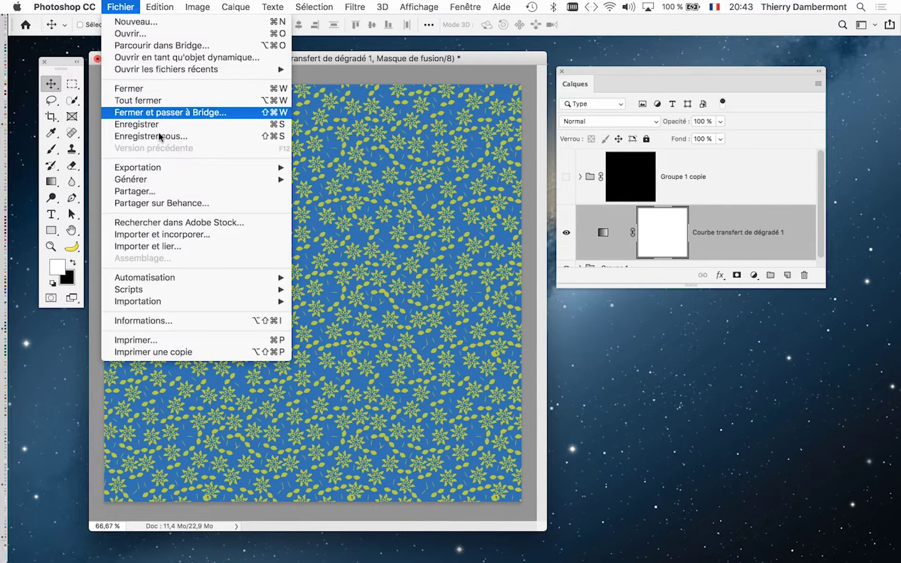
pyautogui.click(160, 136)
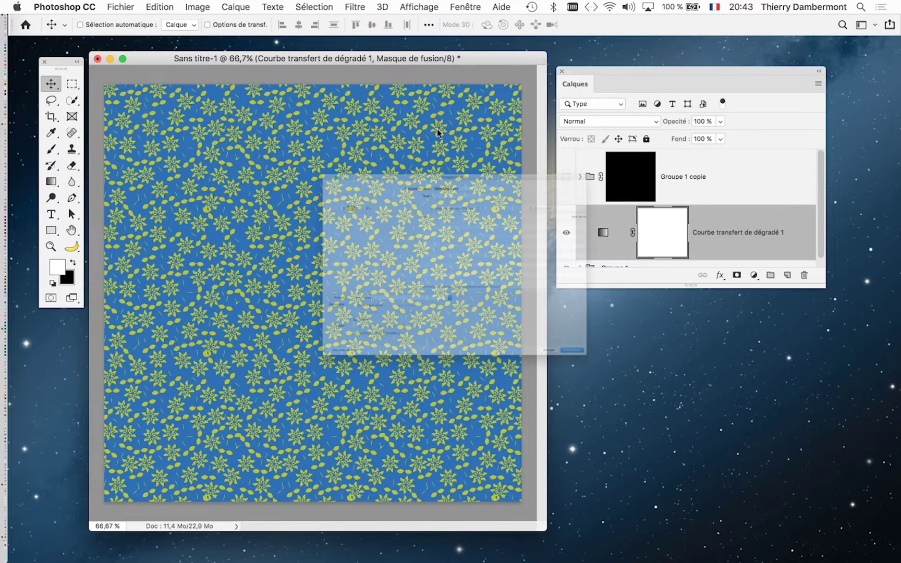
pyautogui.write('motif-')
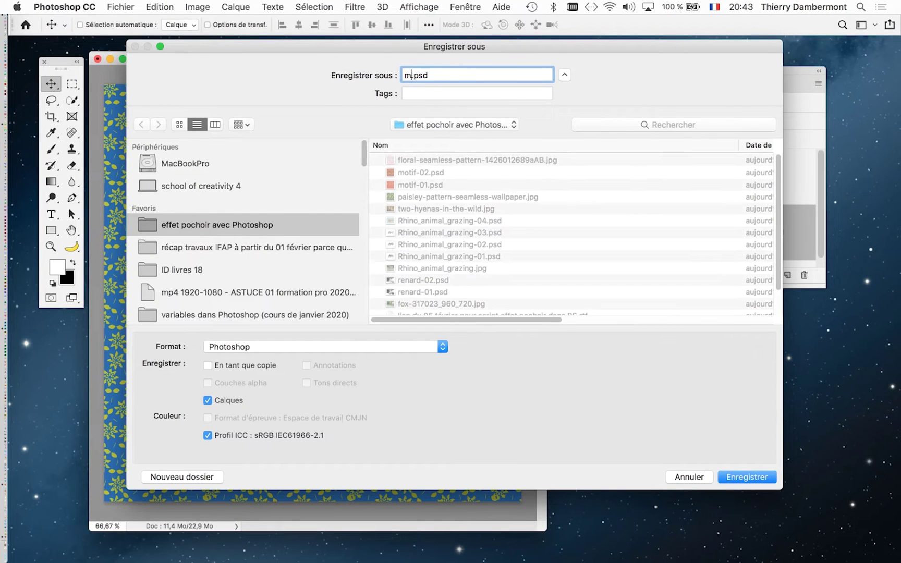
pyautogui.write('03')
pyautogui.press('Return')
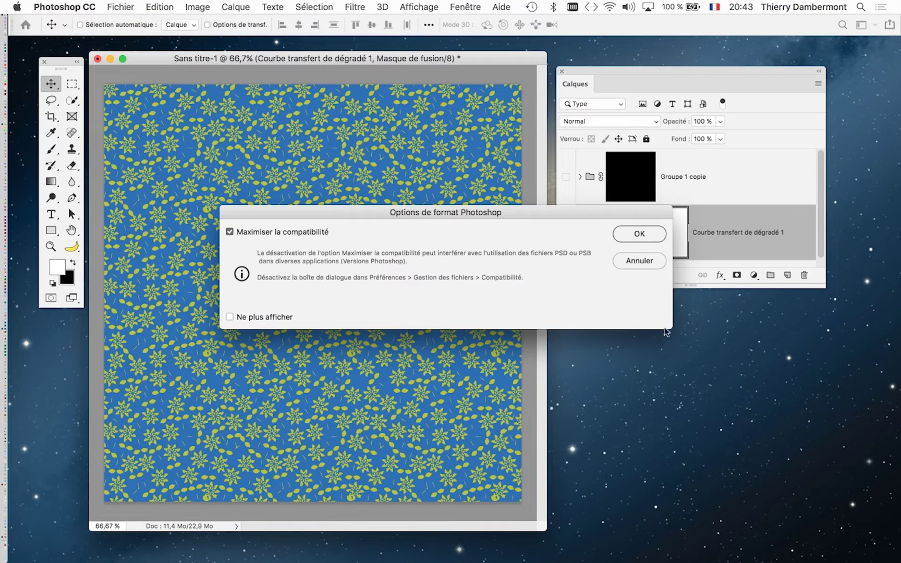
pyautogui.press('Return')
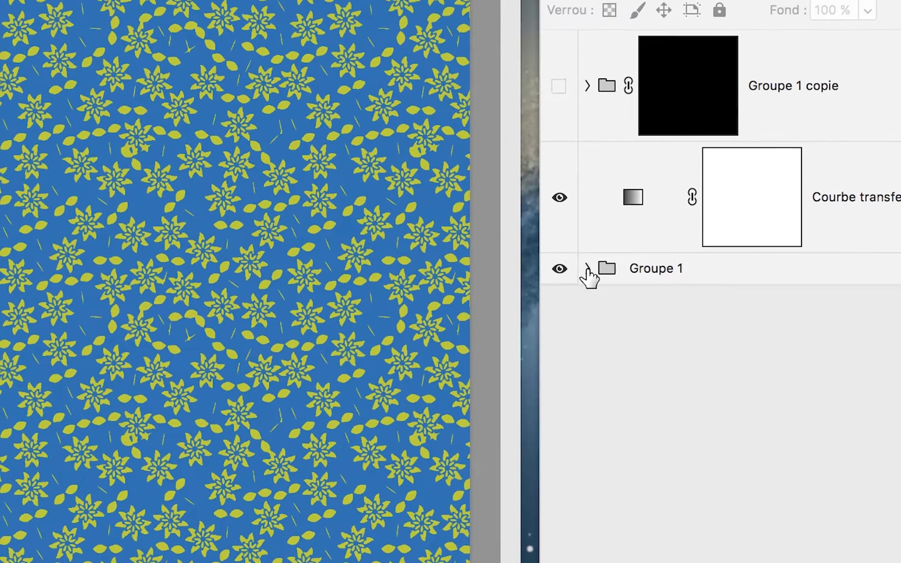
# Expand Groupe 1 and add a floral pattern fill layer at 50 % scale directly above Calque 1.
pyautogui.click(588, 269)
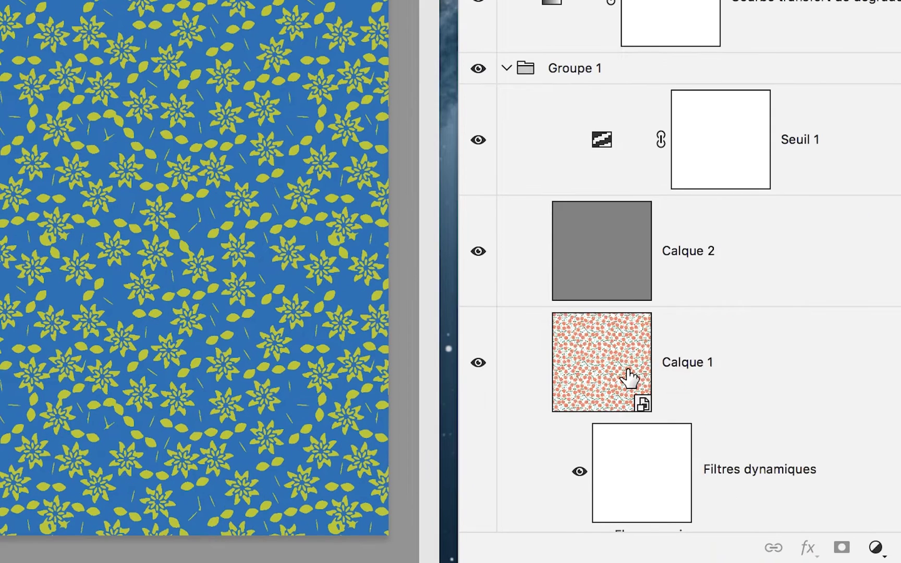
pyautogui.click(658, 446)
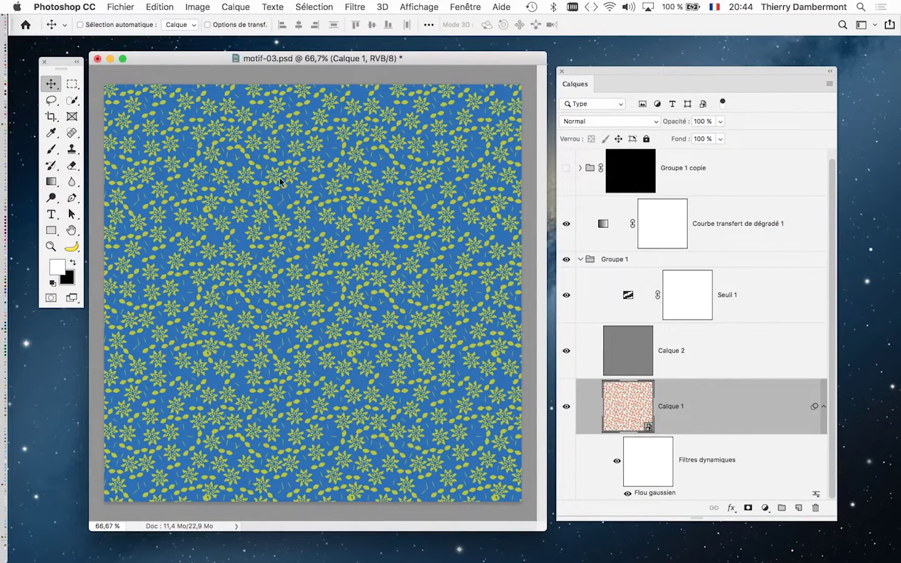
pyautogui.click(229, 6)
pyautogui.click(230, 6)
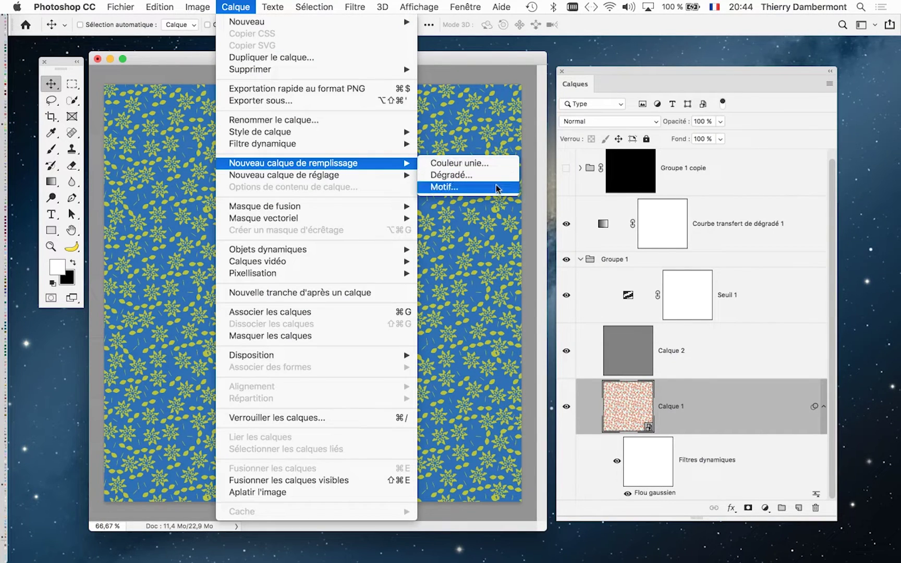
pyautogui.click(495, 186)
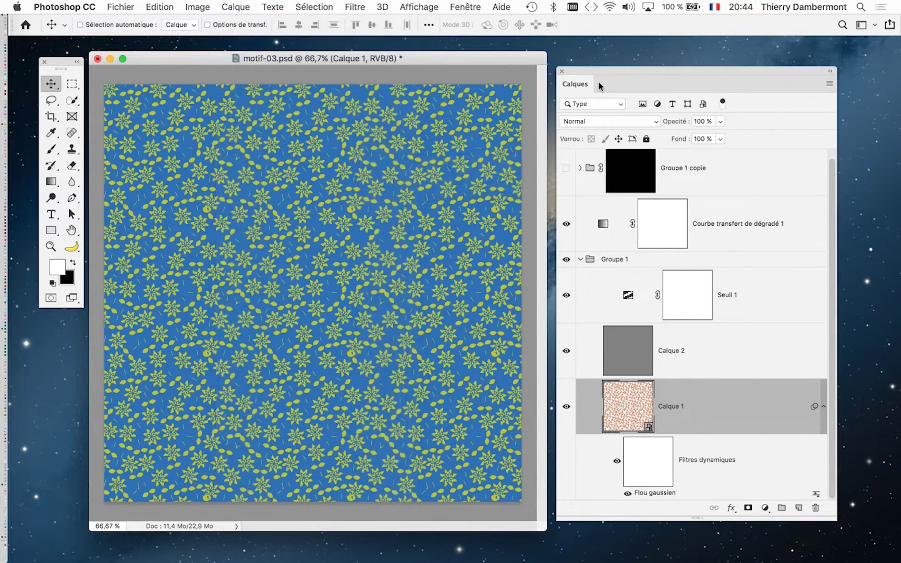
pyautogui.press('Return')
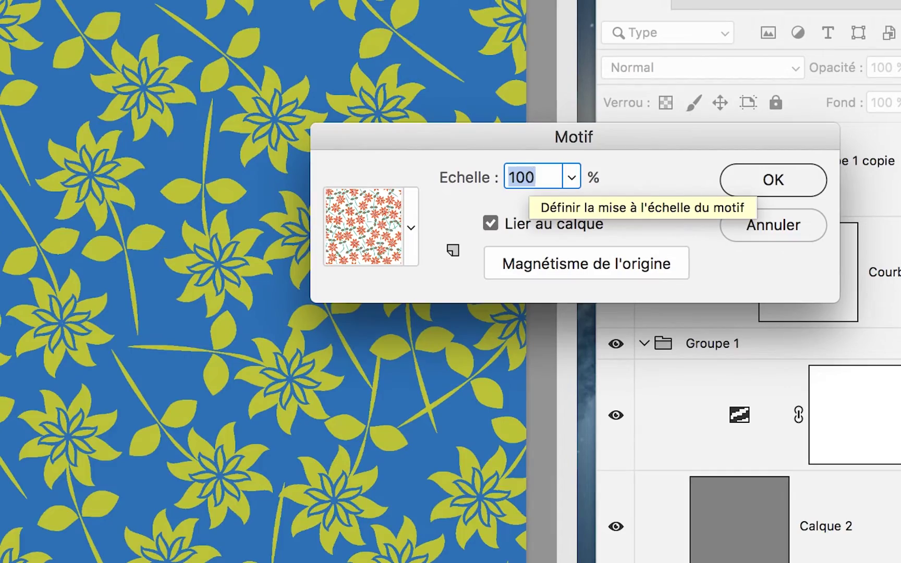
pyautogui.write('50')
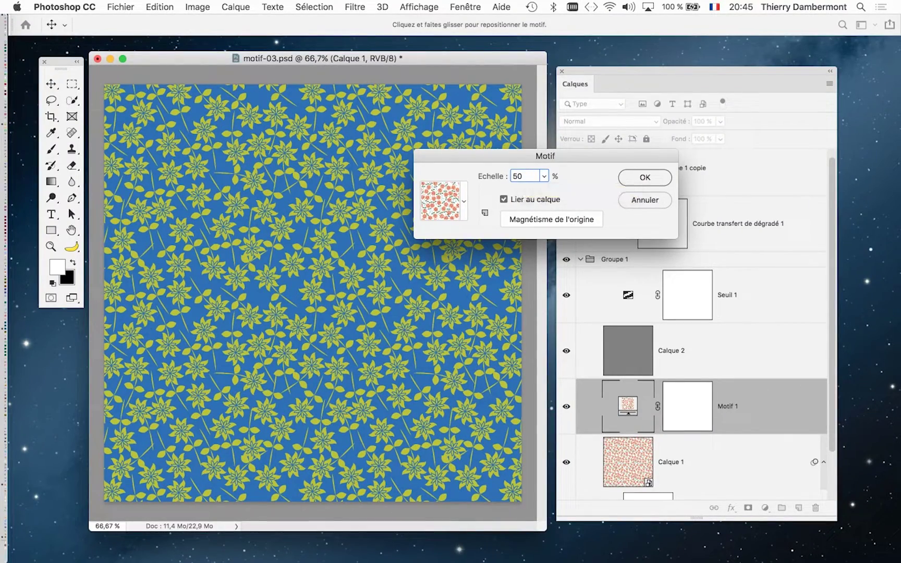
pyautogui.press('Return')
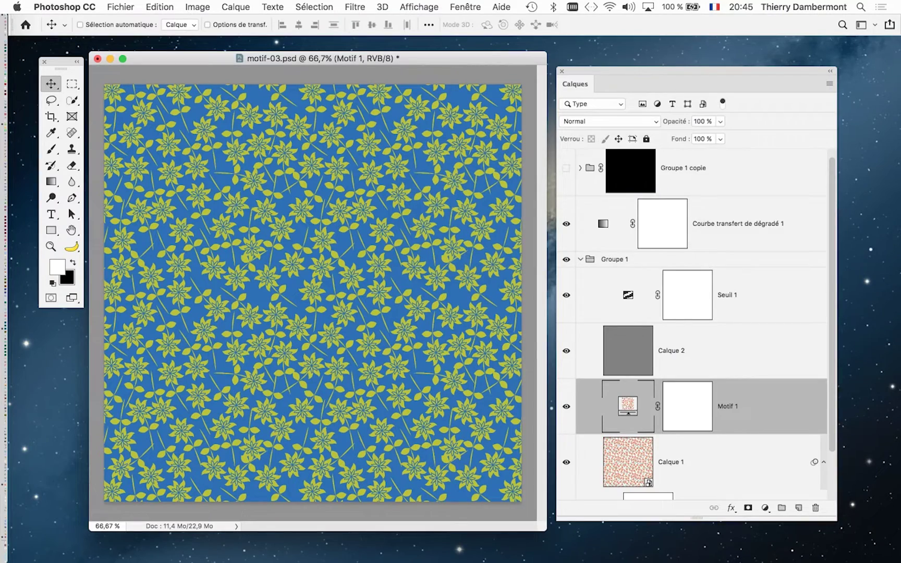
# Enlarge the layers panel and move it higher on the screen, keeping the contents of Groupe 1 expanded.
pyautogui.moveTo(836, 519); pyautogui.dragTo(843, 562)
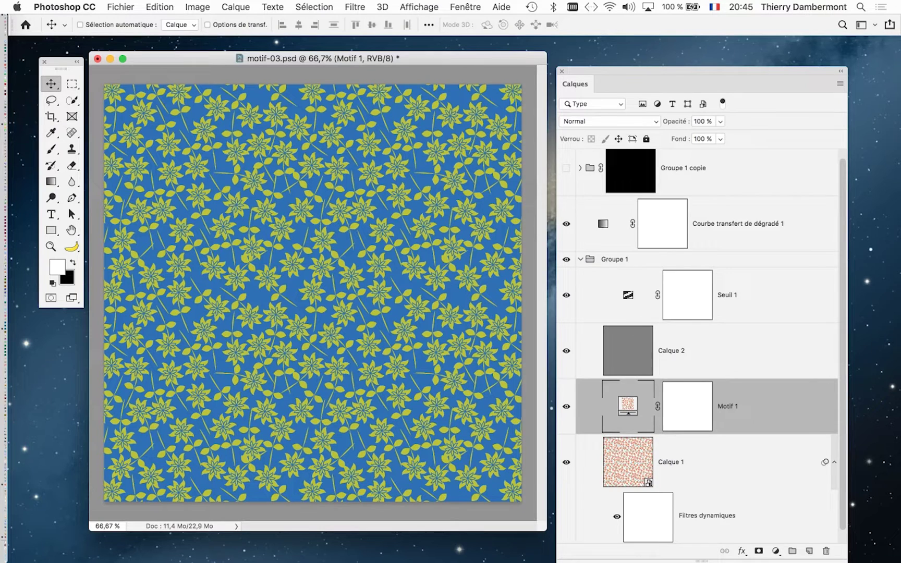
pyautogui.click(580, 259)
pyautogui.moveTo(641, 72); pyautogui.dragTo(653, 18)
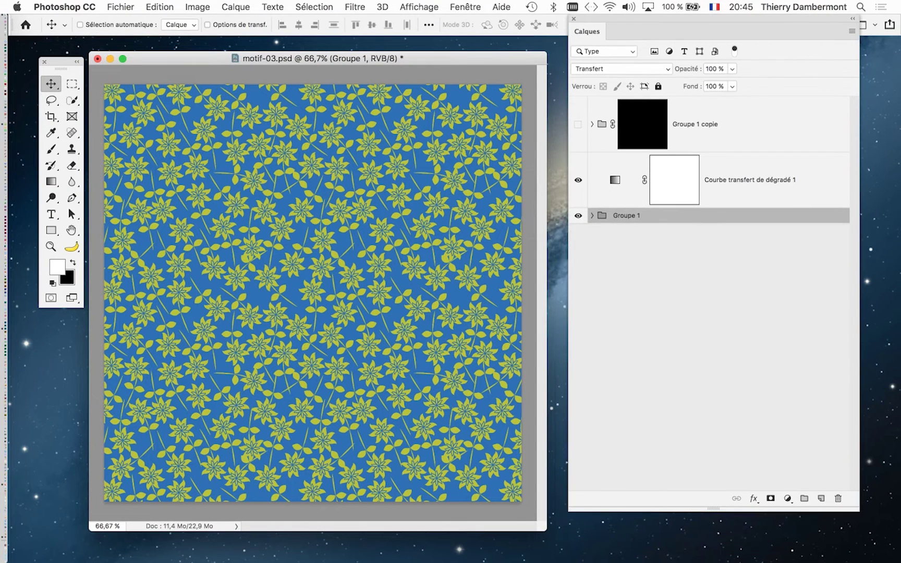
pyautogui.click(592, 215)
# Raise the pattern scale of the Motif 1 fill layer to 67 %.
pyautogui.doubleClick(639, 362)
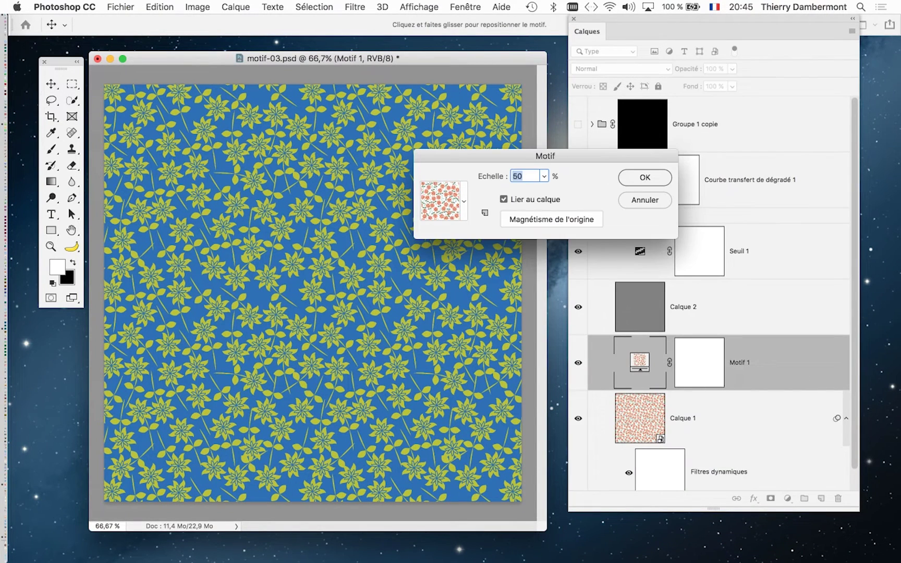
pyautogui.press('alt')
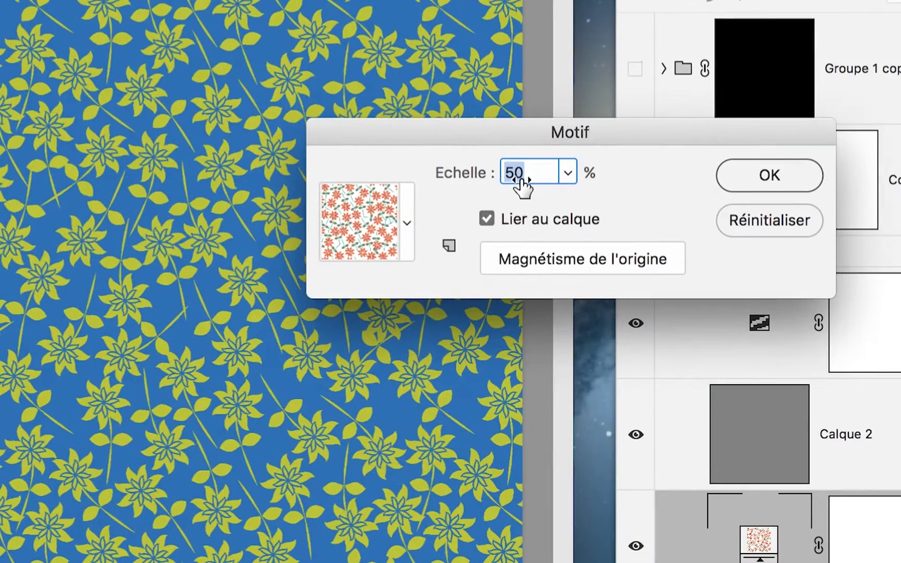
pyautogui.moveTo(521, 183); pyautogui.dragTo(543, 176)
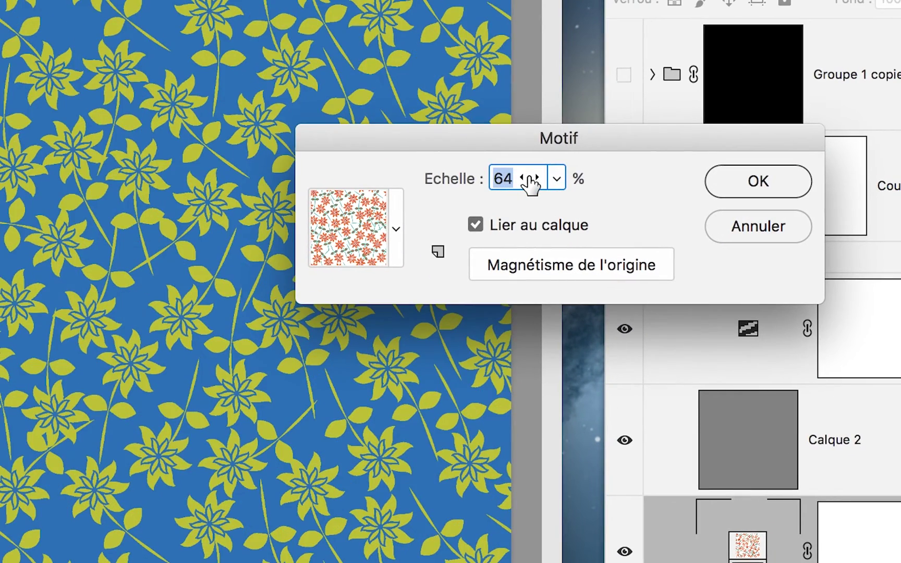
pyautogui.moveTo(531, 182); pyautogui.dragTo(536, 183)
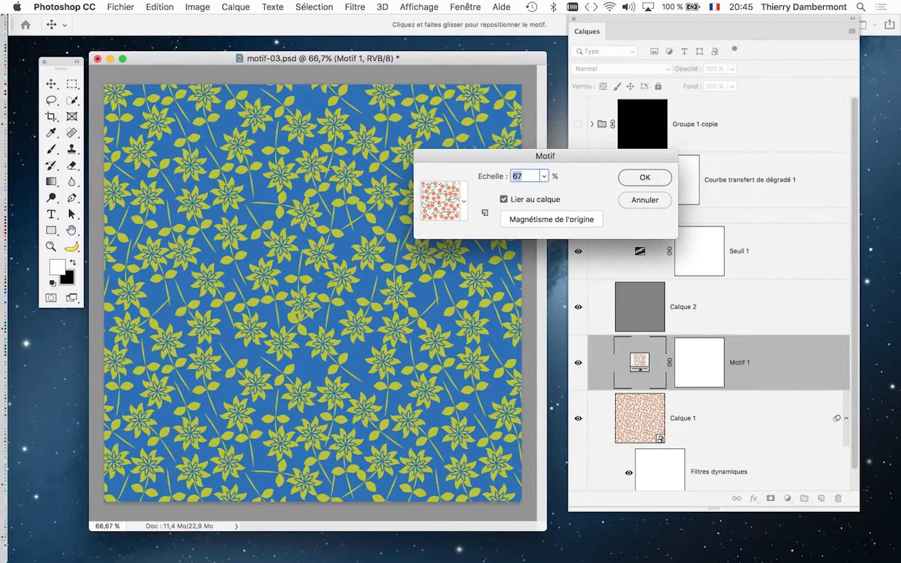
pyautogui.press('Return')
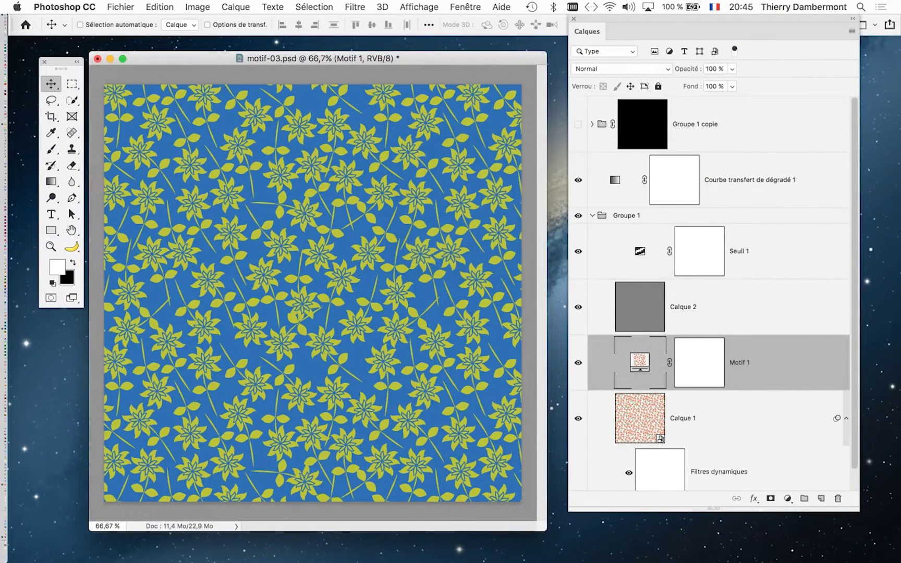
# Save the document under the new name motif-04.psd.
pyautogui.click(121, 6)
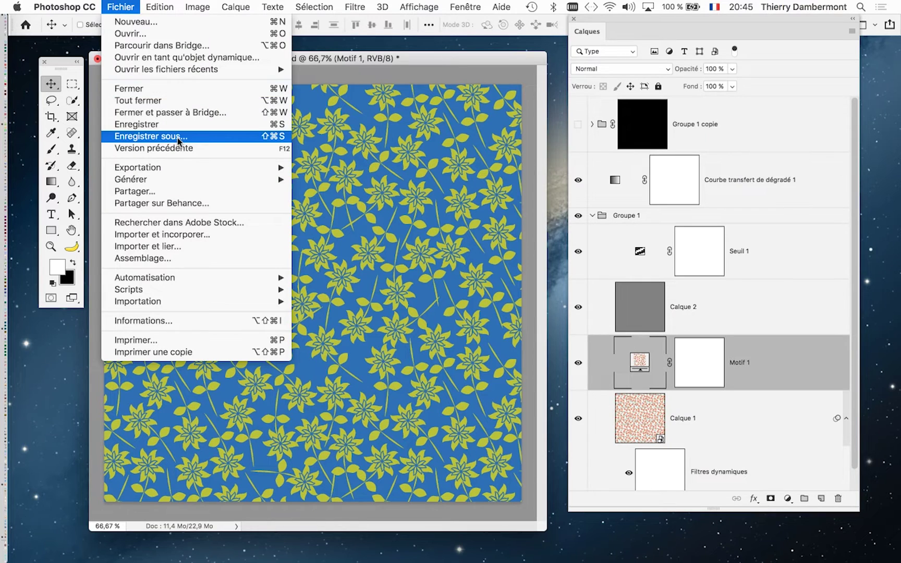
pyautogui.click(193, 139)
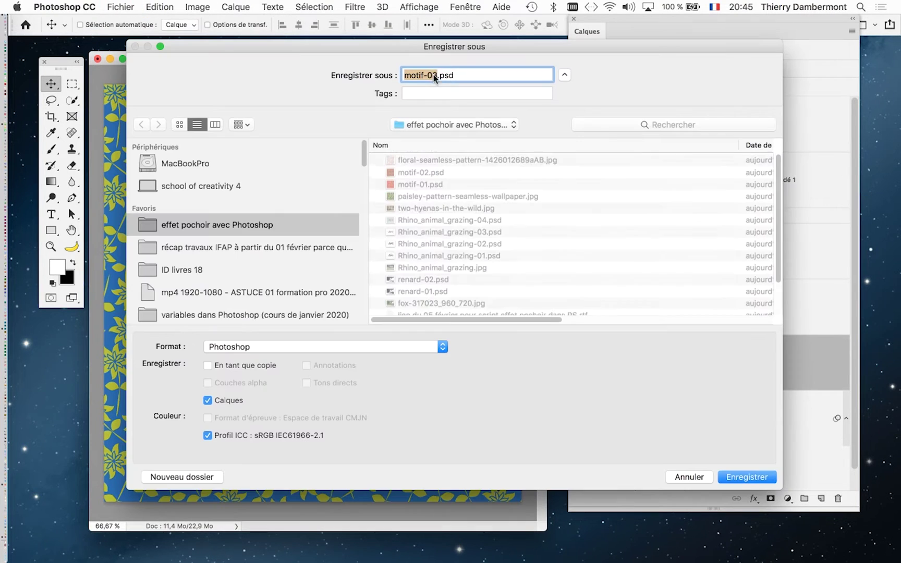
pyautogui.click(435, 78)
pyautogui.press('BackSpace')
pyautogui.write('3')
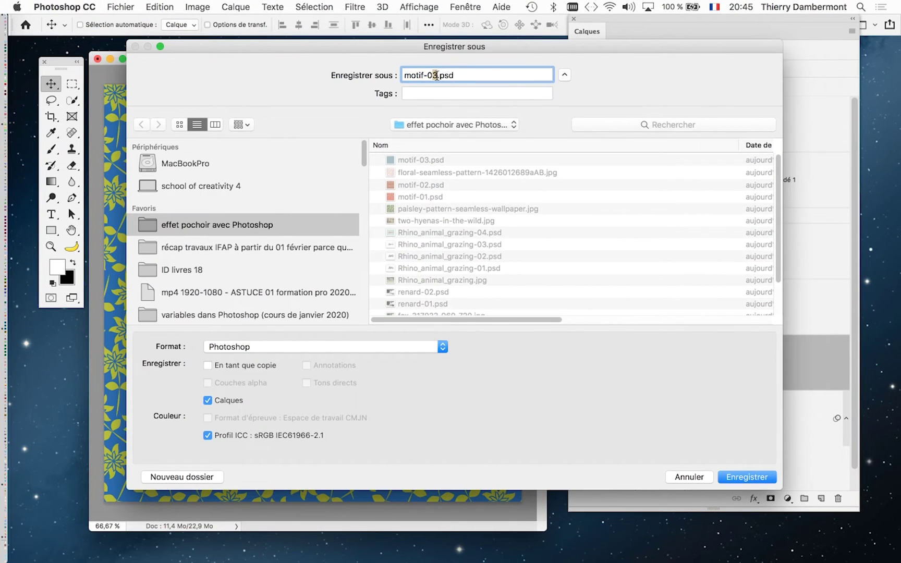
pyautogui.write('4')
pyautogui.press('Return')
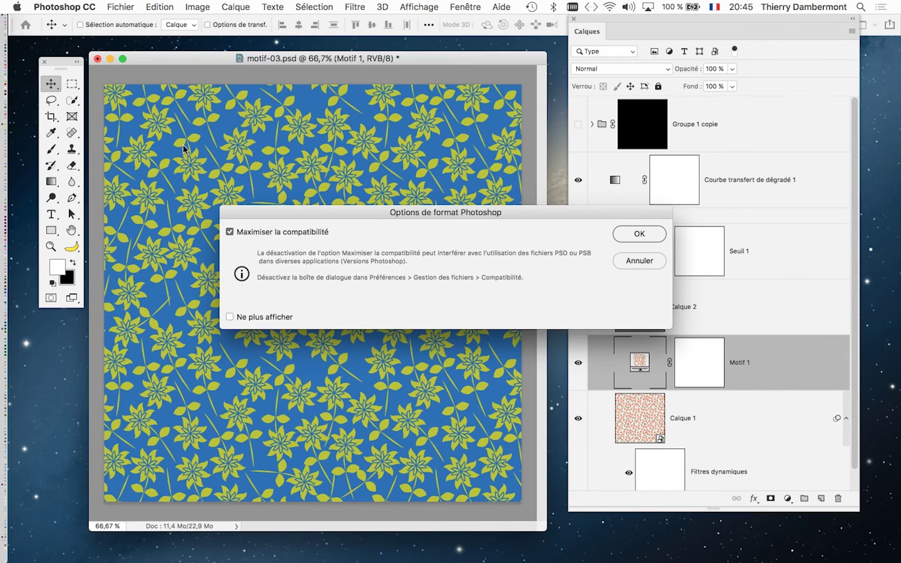